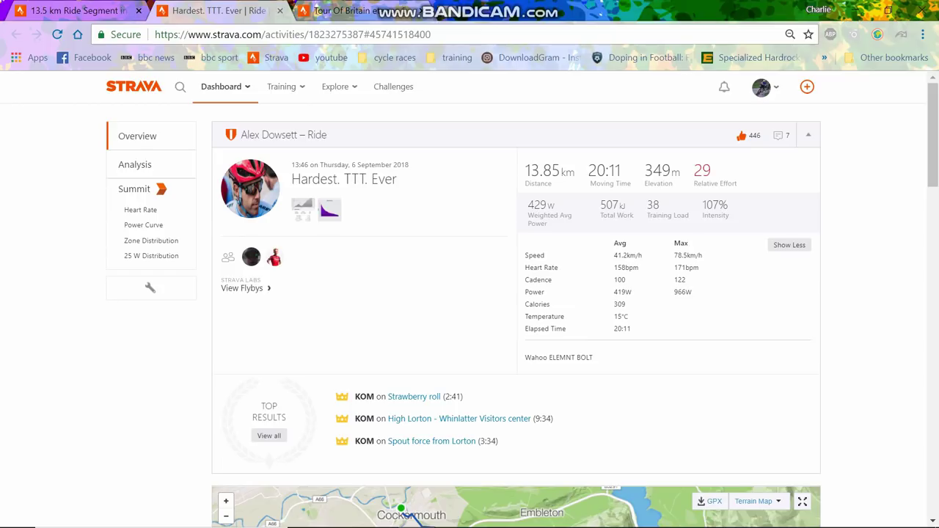
Step: Review the "Hardest. TTT. Ever" ride's overview figures, route profile and ToB 2018 TT route segment results
scroll(513, 294, down, 8)
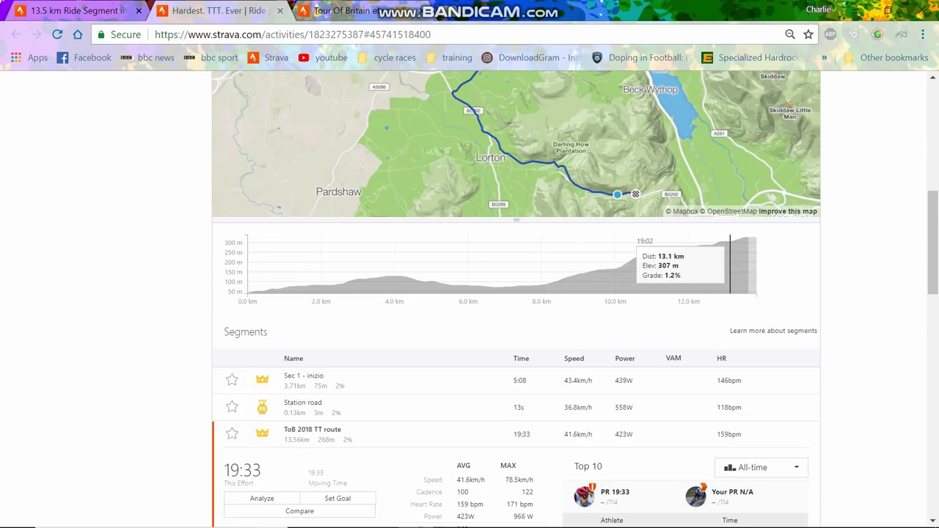
scroll(730, 264, up, 8)
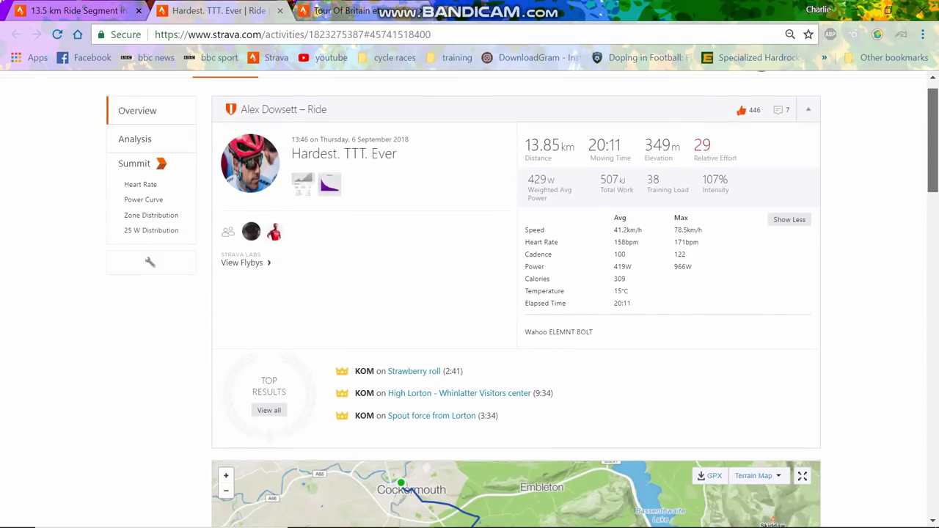
scroll(514, 300, down, 9)
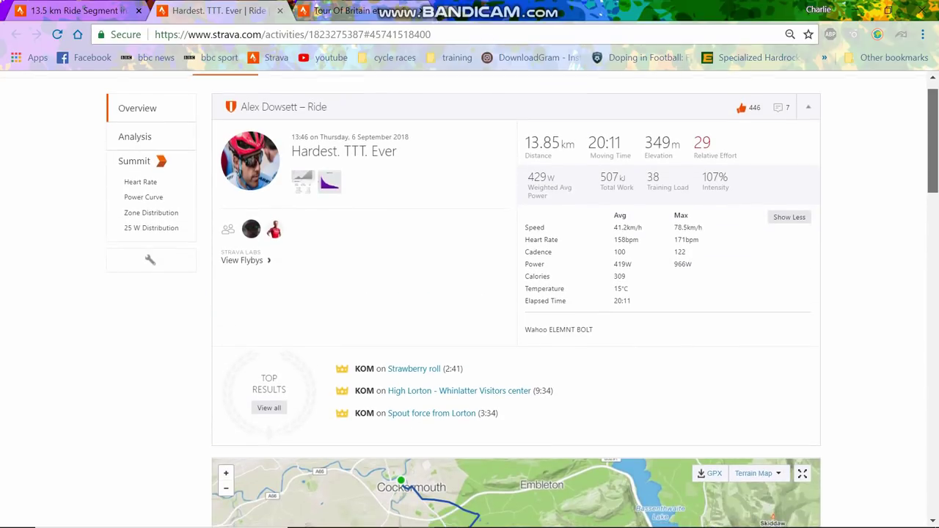
scroll(513, 300, down, 5)
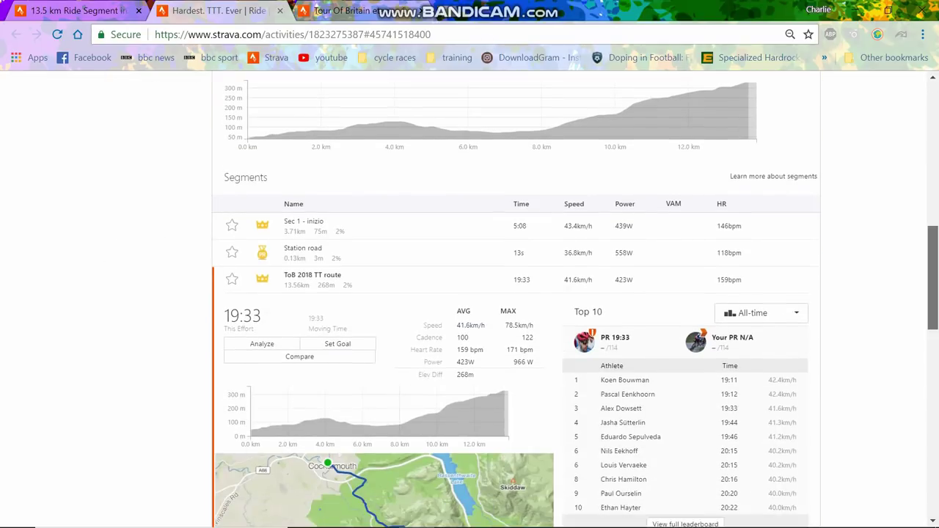
scroll(514, 299, up, 12)
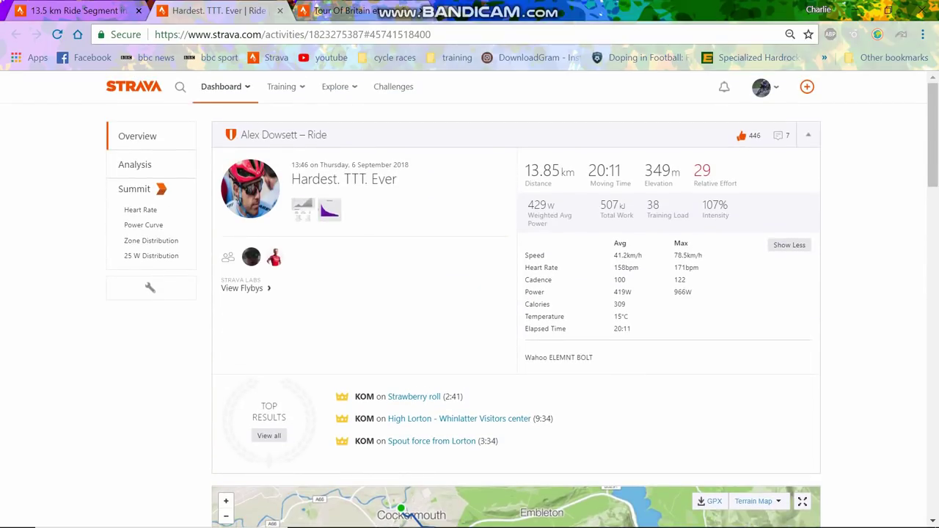
Step: Check the 13.5 km segment's overall all-time leaderboard against the overview of the "Tour Of Britain etappe 5, TTT" race
click(77, 10)
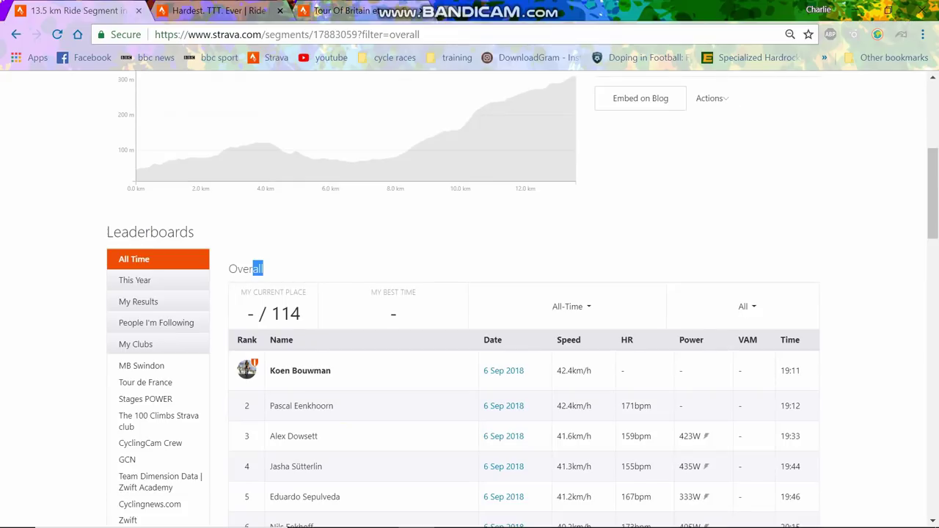
click(257, 268)
key(ctrl+shift+Tab)
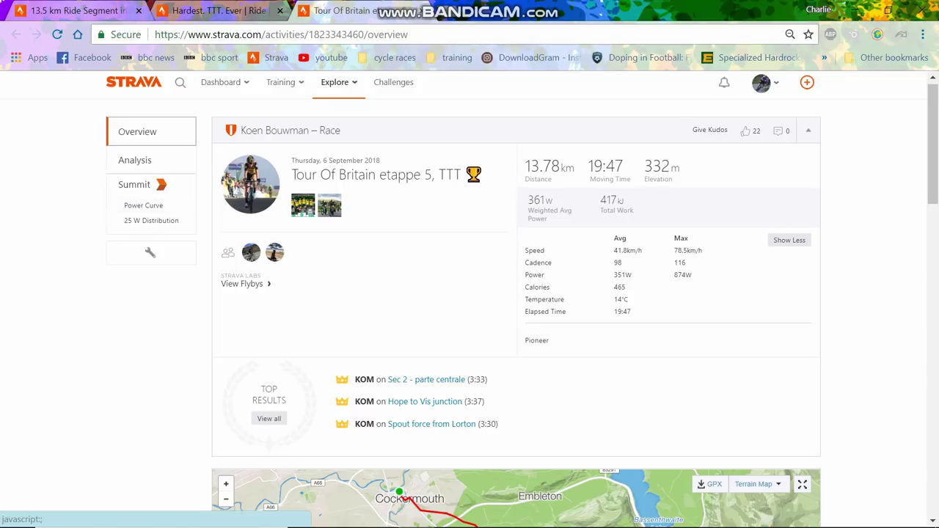
click(77, 10)
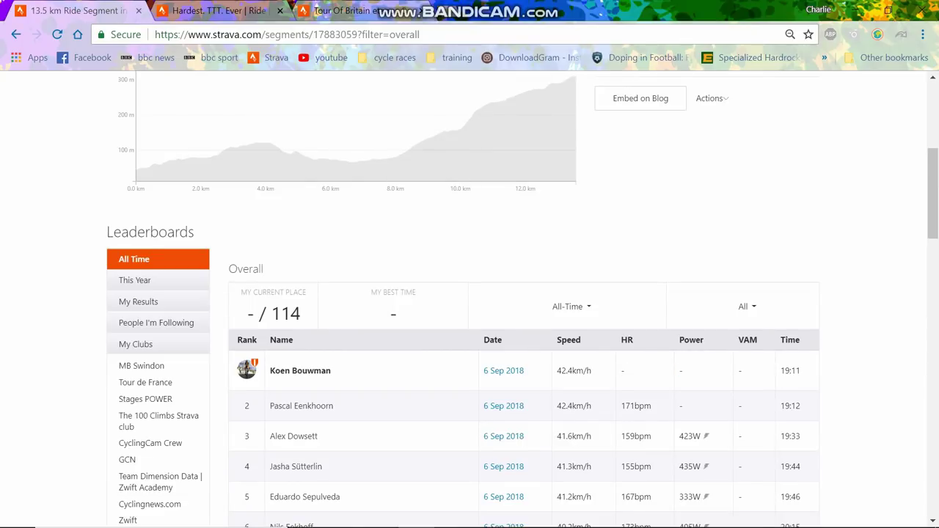
Step: Open the "Tour Of Britain etappe 5, TTT" race's power curve and inspect the 19:25 effort in Watts / KG
key(ctrl+3)
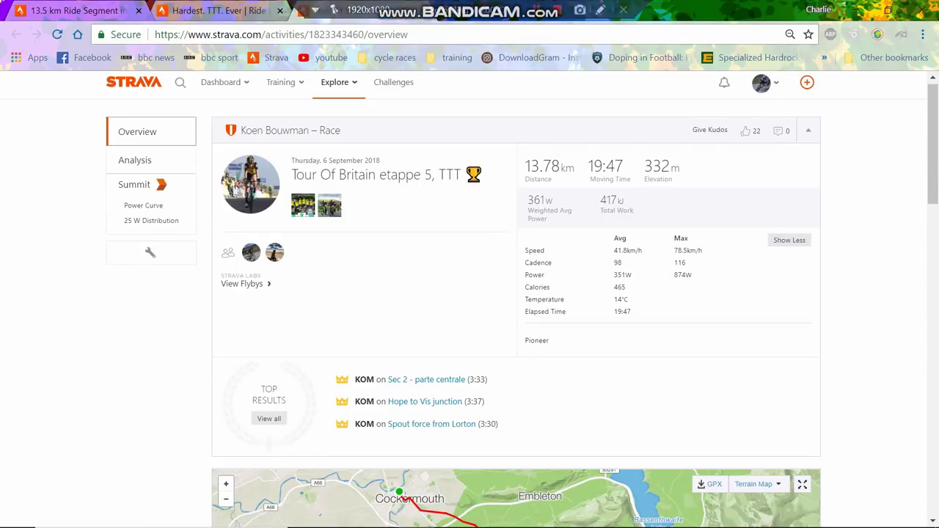
click(143, 205)
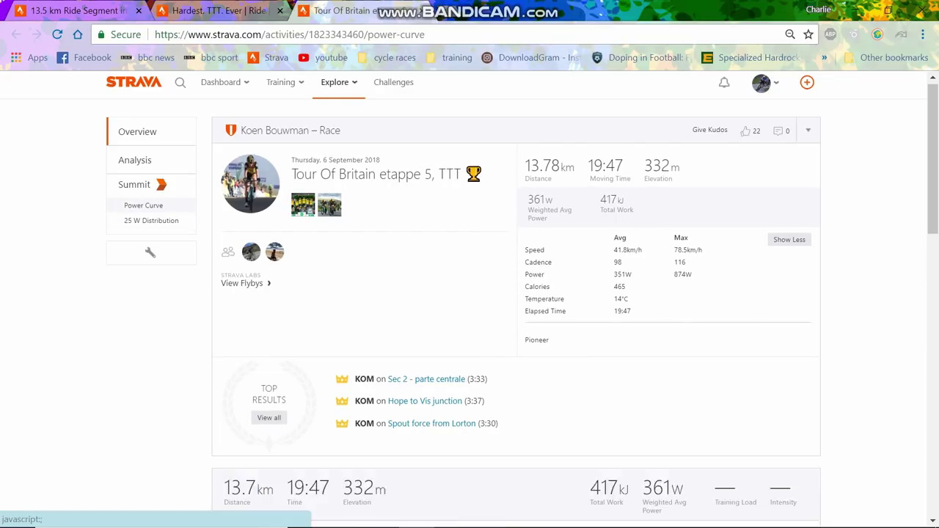
drag(932, 176, 932, 233)
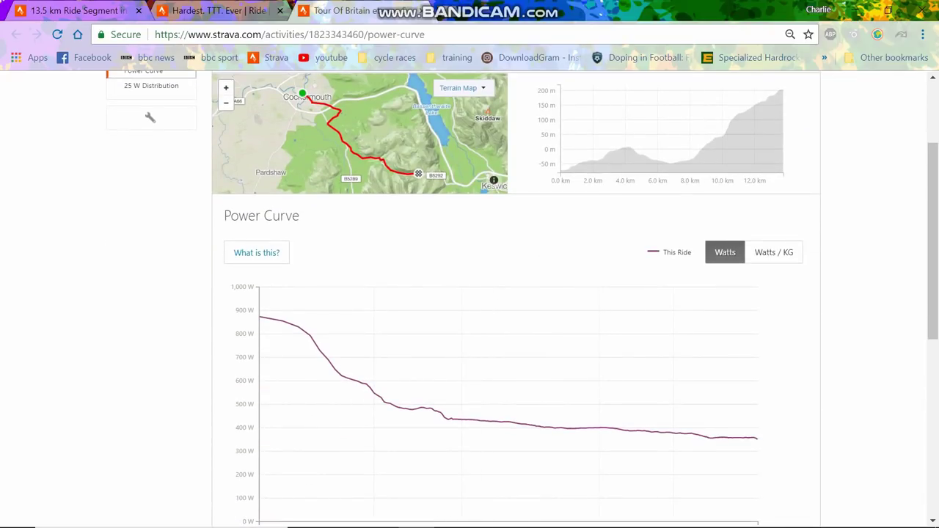
click(752, 438)
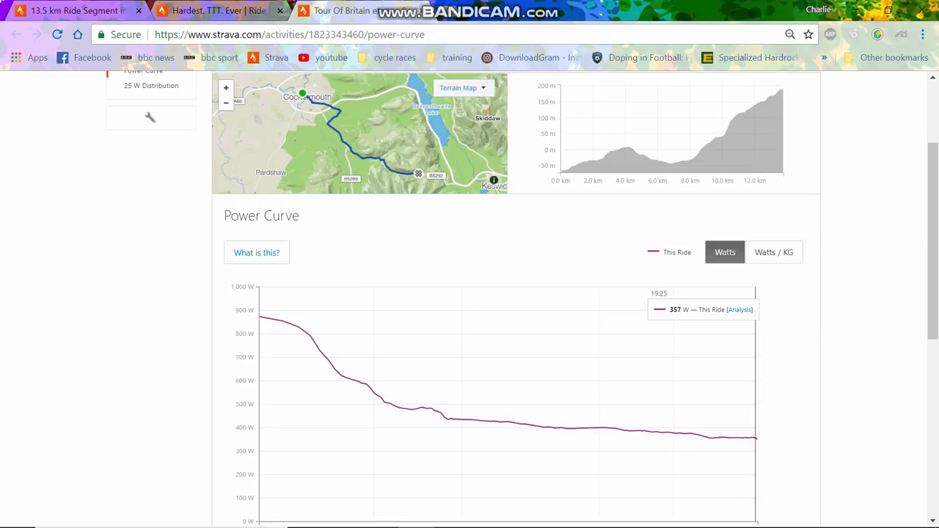
click(773, 251)
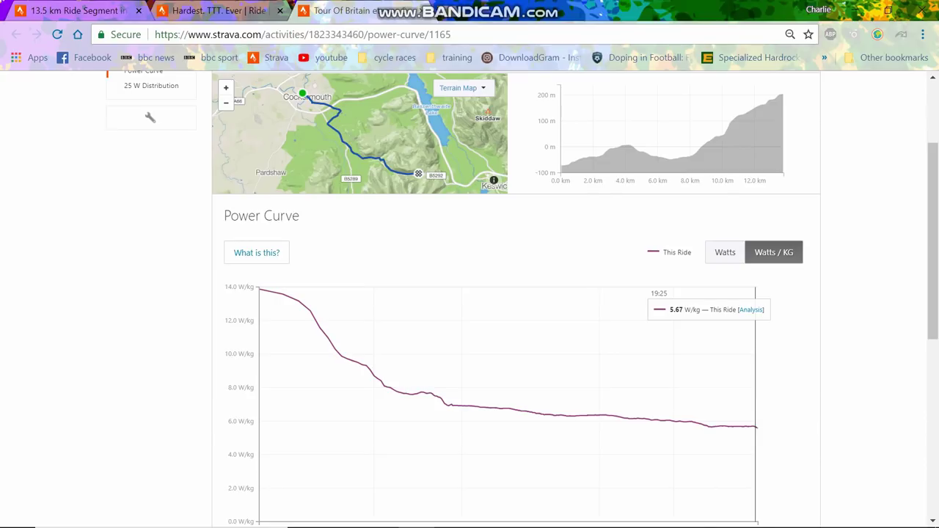
Step: Examine the race's analysis charts, isolating a climb section of about 3.1 km from 8.4 km before restoring the full route
drag(933, 241, 933, 181)
click(135, 164)
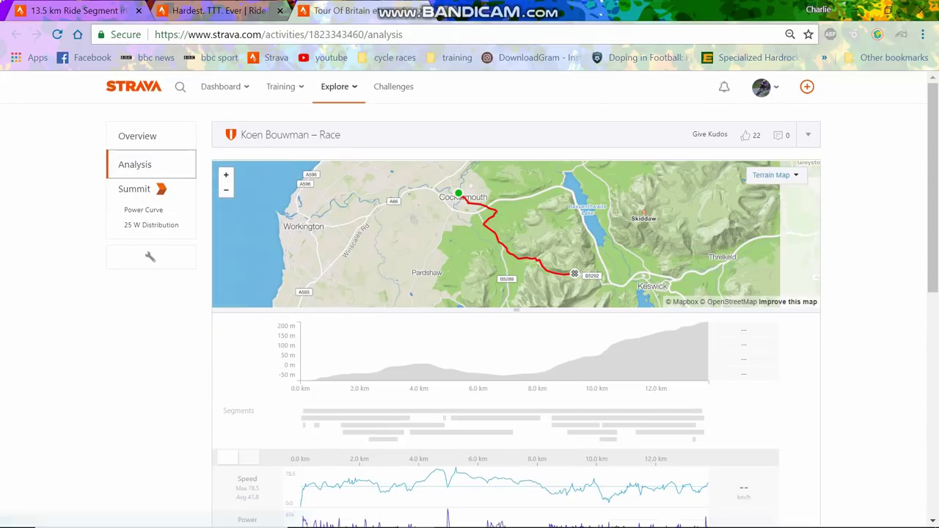
scroll(471, 367, down, 3)
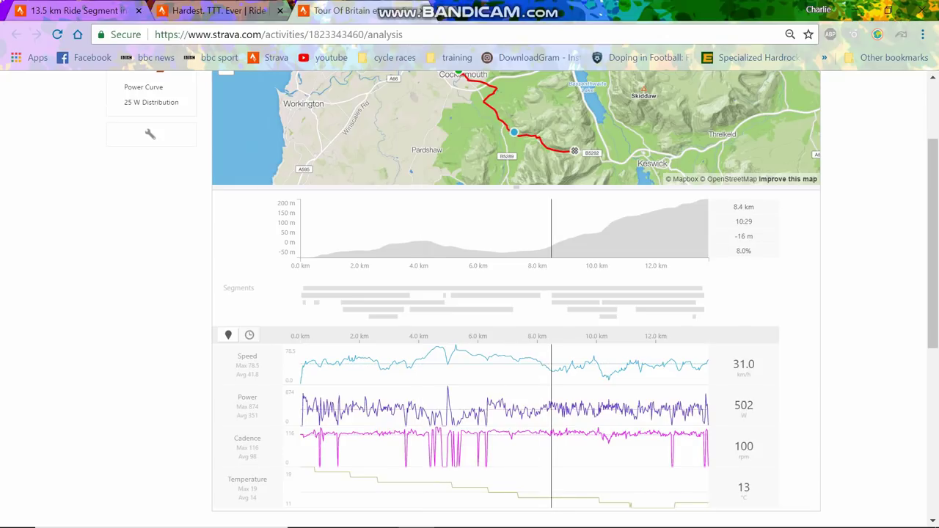
drag(548, 425, 639, 426)
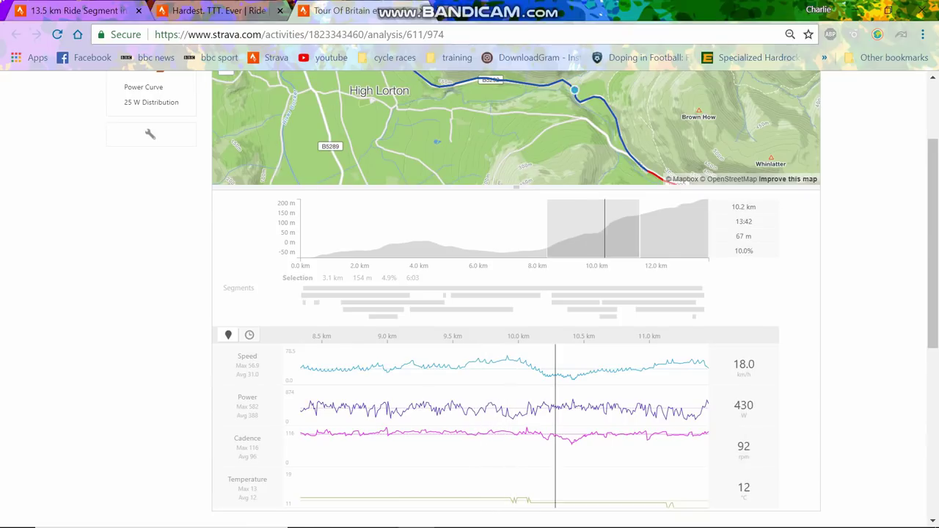
click(580, 426)
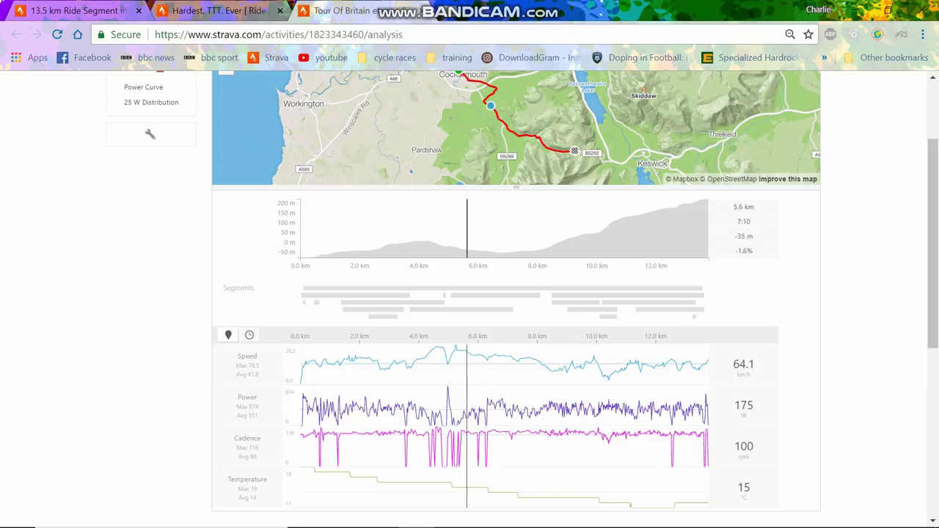
Step: Open the analysis of the ToB 2018 TT route segment effort from the "Hardest. TTT. Ever" ride
scroll(448, 411, up, 1)
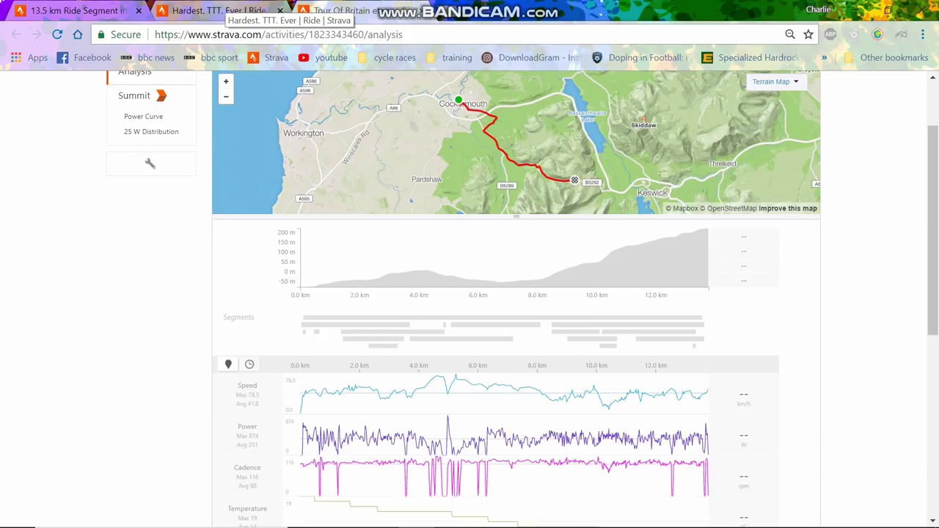
click(220, 10)
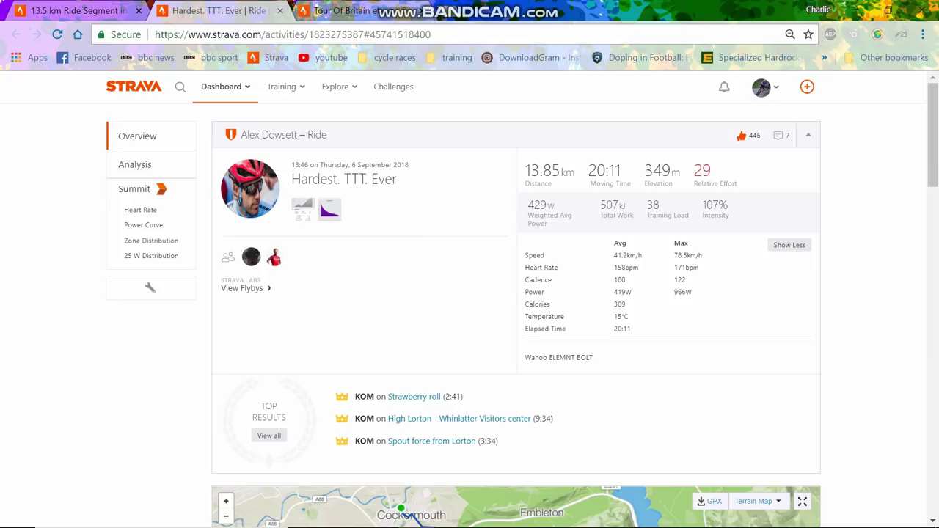
scroll(470, 299, down, 1)
scroll(470, 299, down, 1)
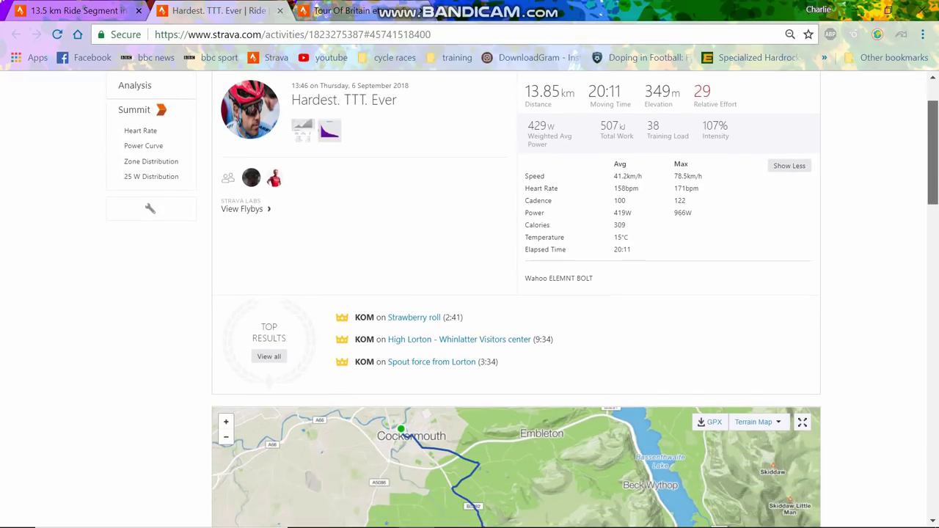
scroll(469, 299, down, 8)
scroll(470, 299, down, 2)
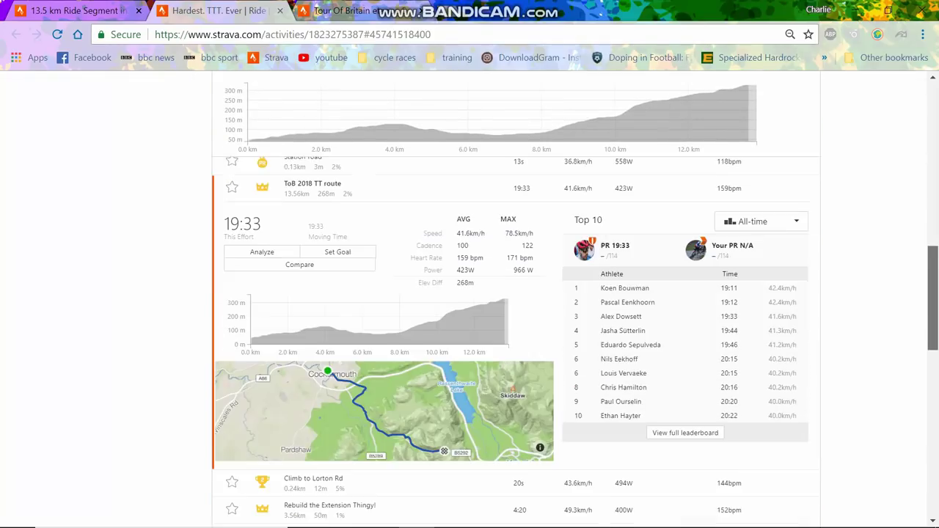
click(262, 256)
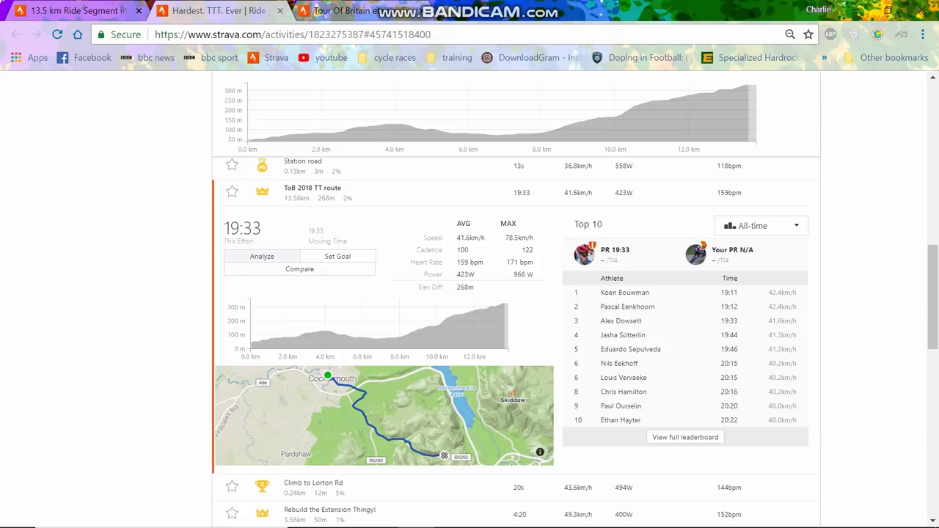
scroll(643, 294, down, 2)
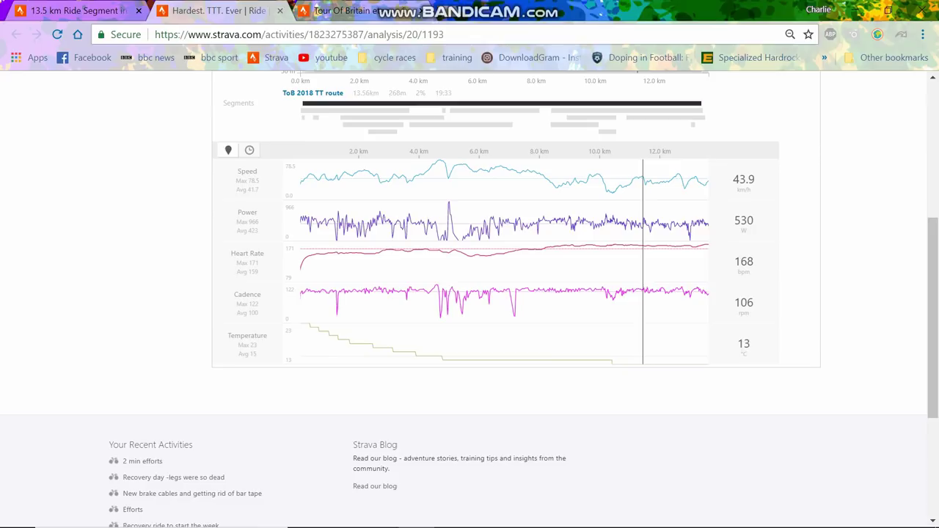
Step: Narrow the segment analysis to the final climb, about 3.5 km from the 10.0 km mark, and examine its charts
drag(933, 318, 932, 243)
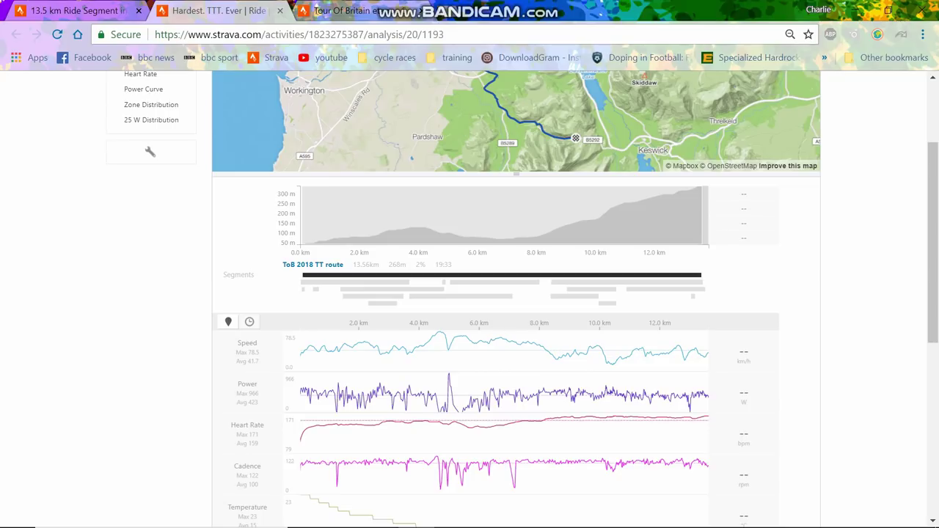
scroll(531, 299, down, 1)
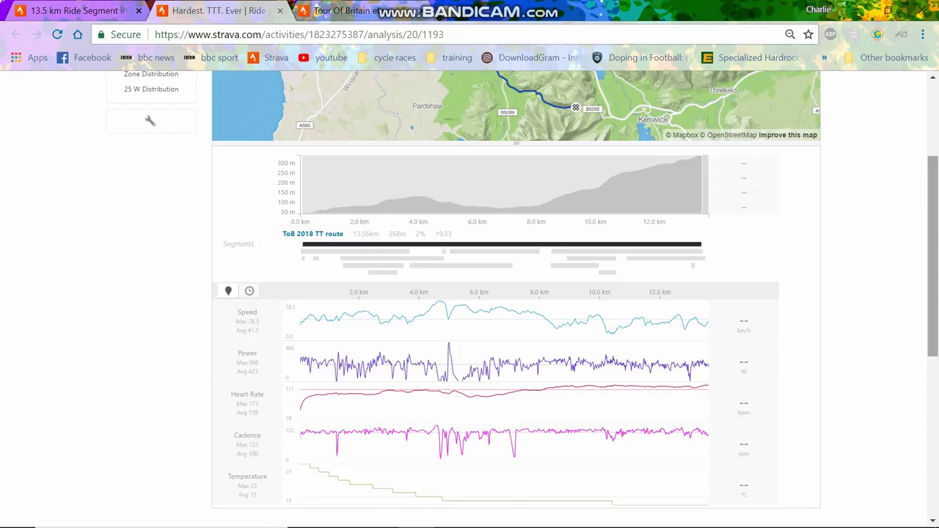
scroll(600, 367, down, 1)
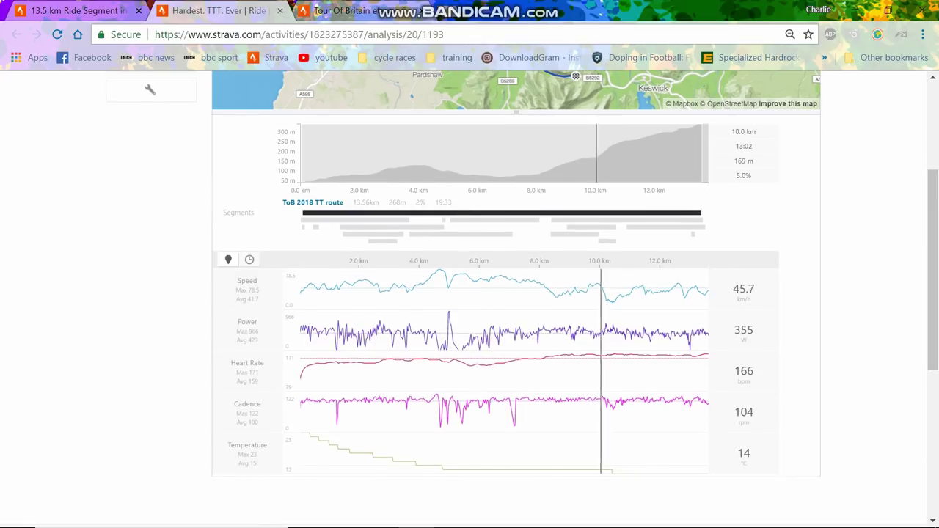
drag(600, 366, 709, 367)
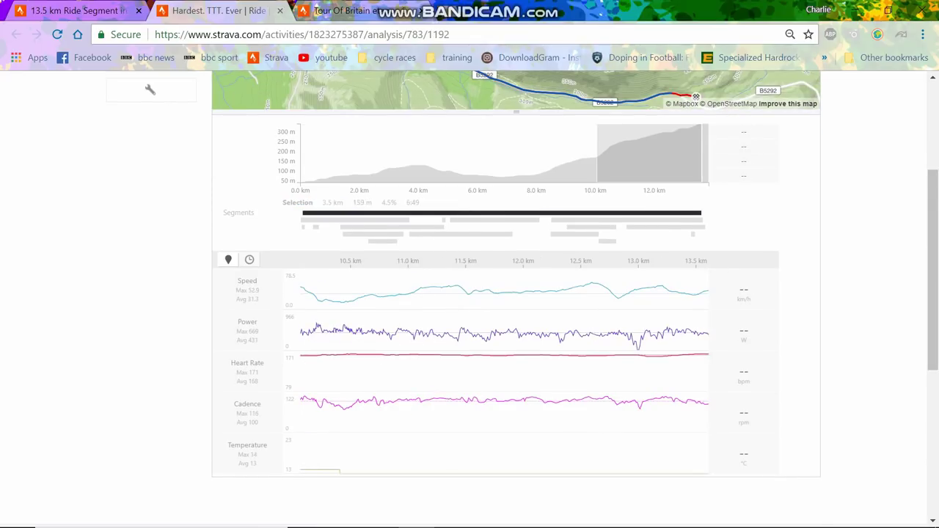
scroll(516, 294, up, 6)
scroll(517, 299, down, 4)
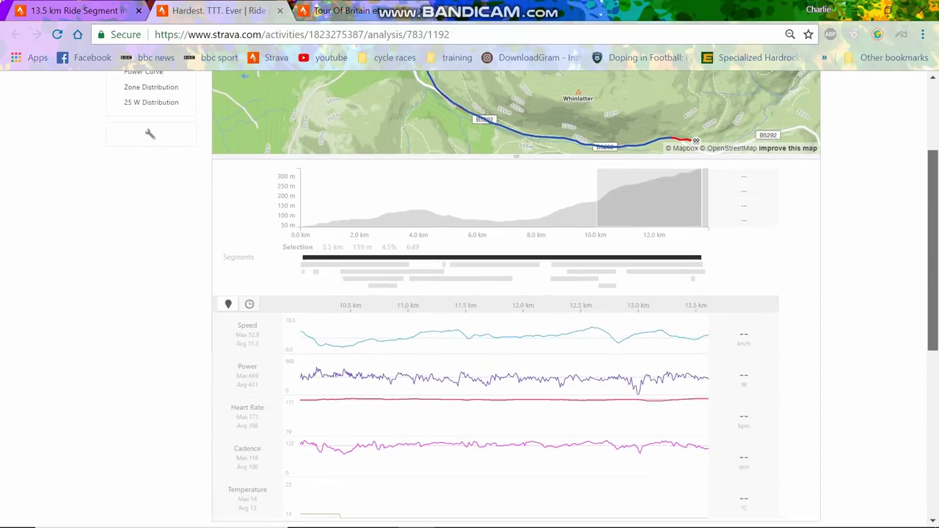
scroll(517, 300, up, 2)
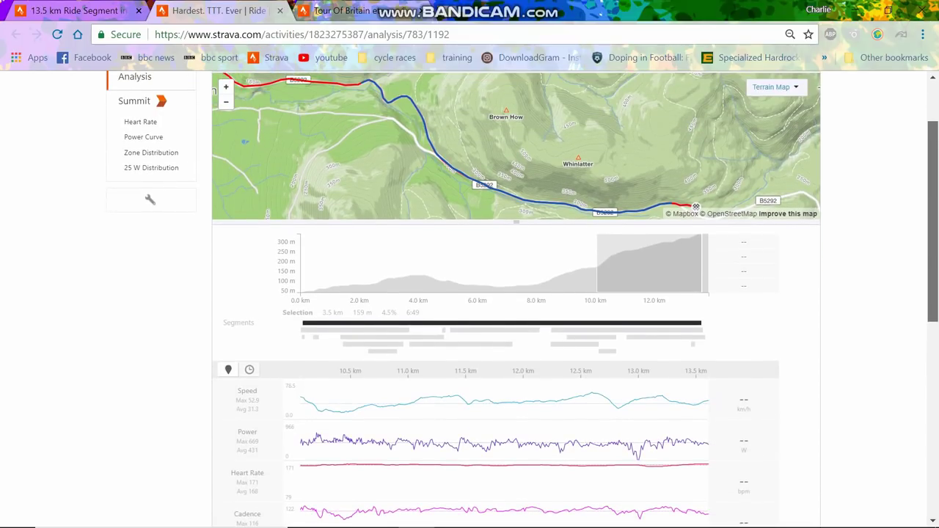
scroll(517, 293, down, 1)
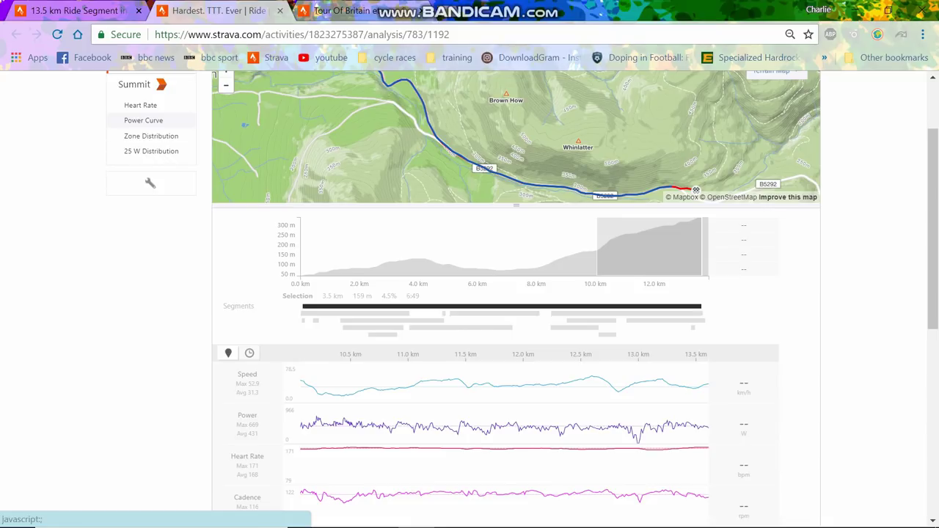
Step: Open the power curve of this ride and inspect the 9:45 effort in Watts / KG
click(143, 120)
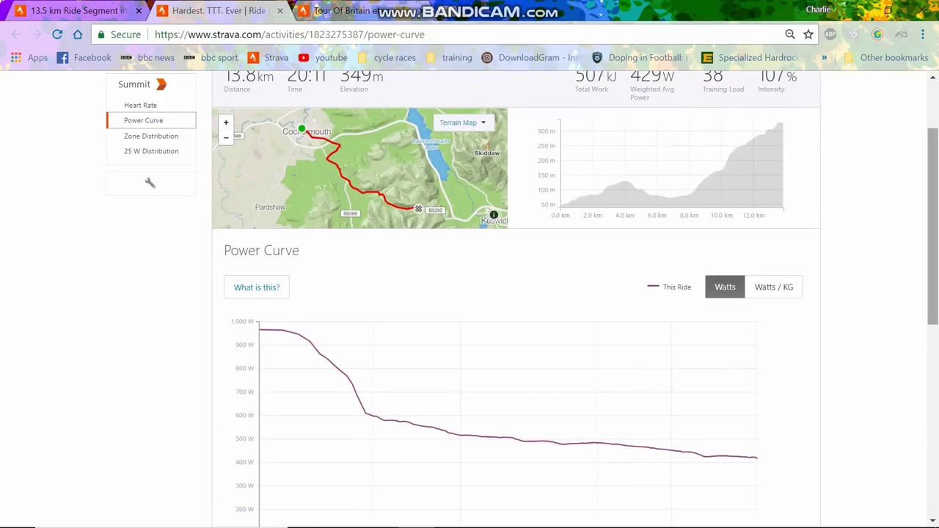
scroll(590, 367, down, 1)
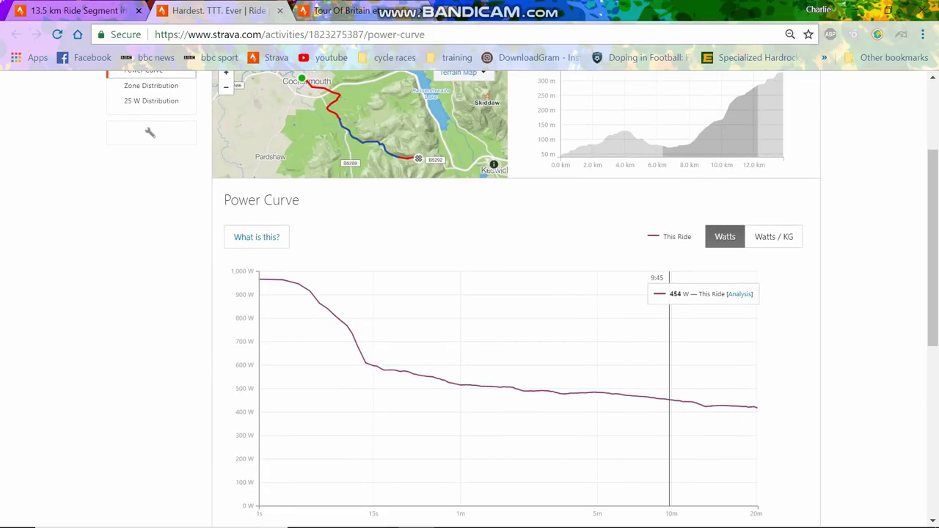
click(669, 400)
click(773, 237)
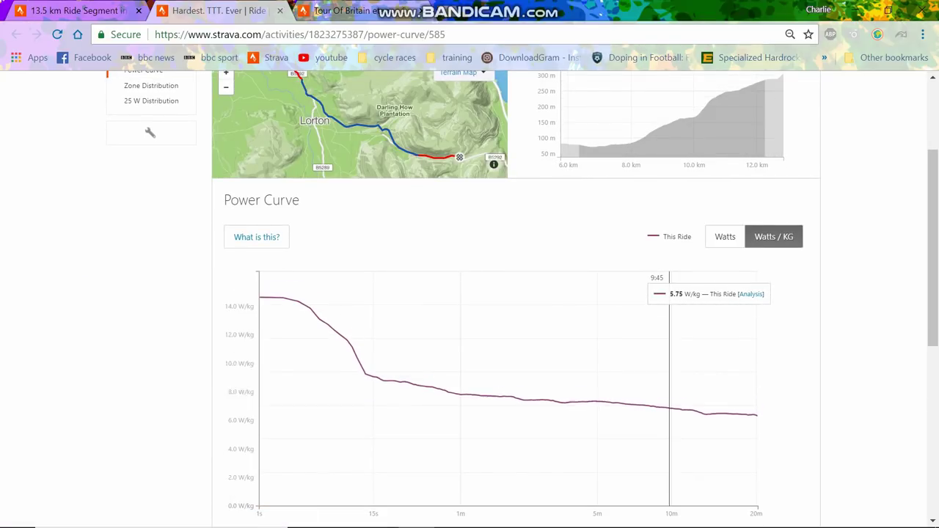
Step: Return the power curve to Watts, select the 14:25 effort and view it in Watts / KG
click(725, 236)
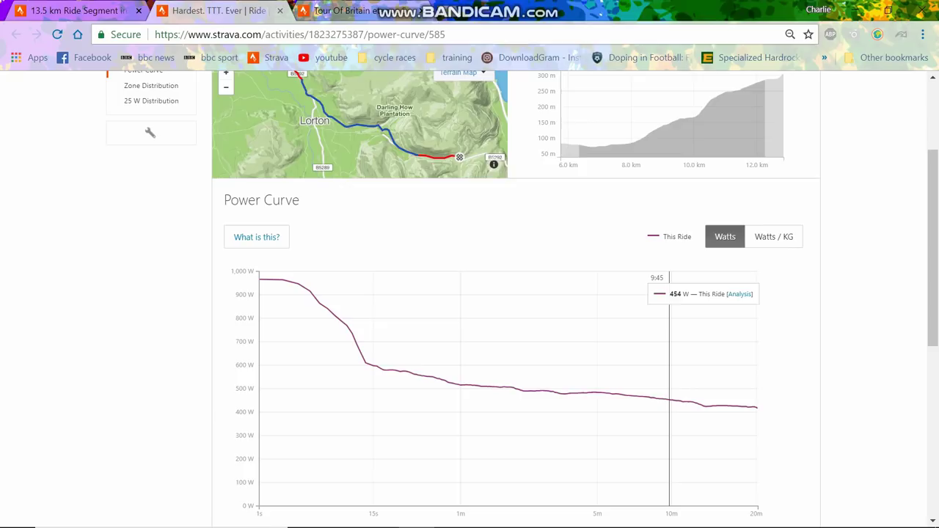
click(715, 399)
click(774, 237)
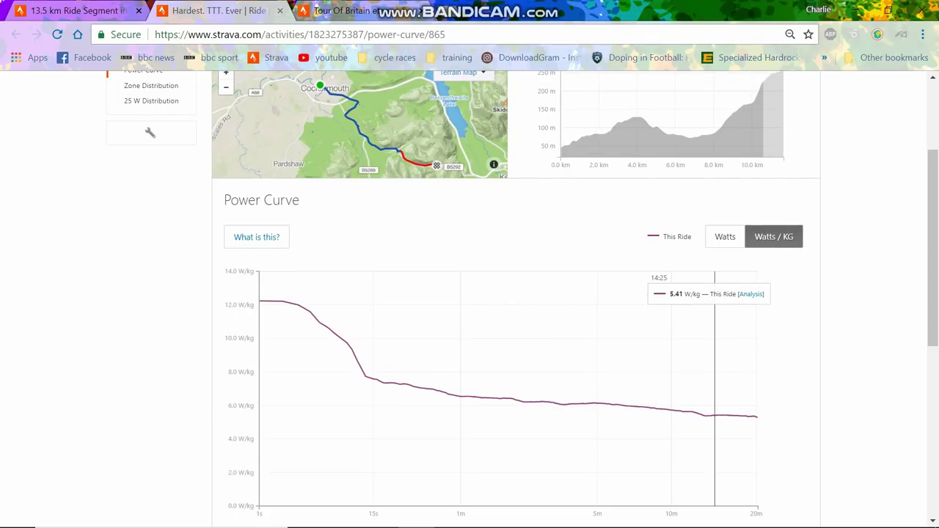
Step: Switch the power curve back to Watts, inspect the 19:35 effort and return to the ride's overview
scroll(469, 294, up, 1)
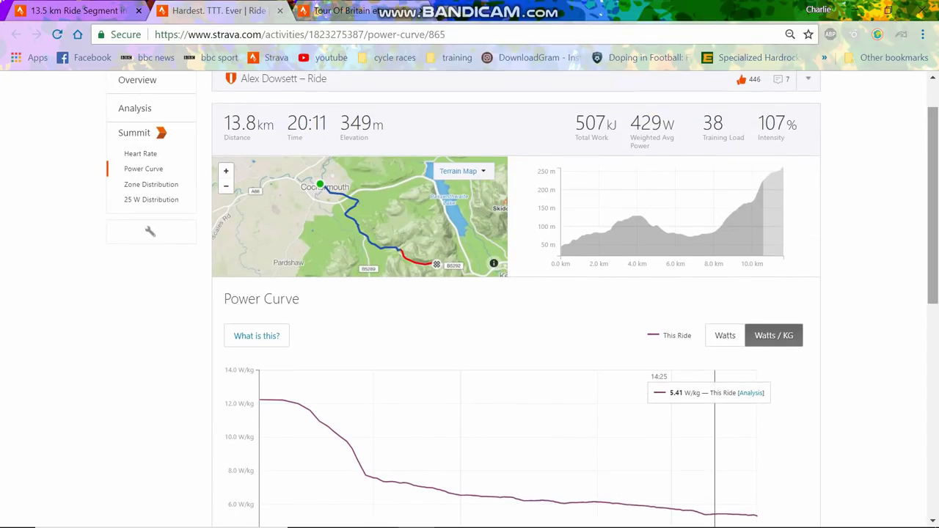
scroll(469, 293, down, 1)
click(725, 277)
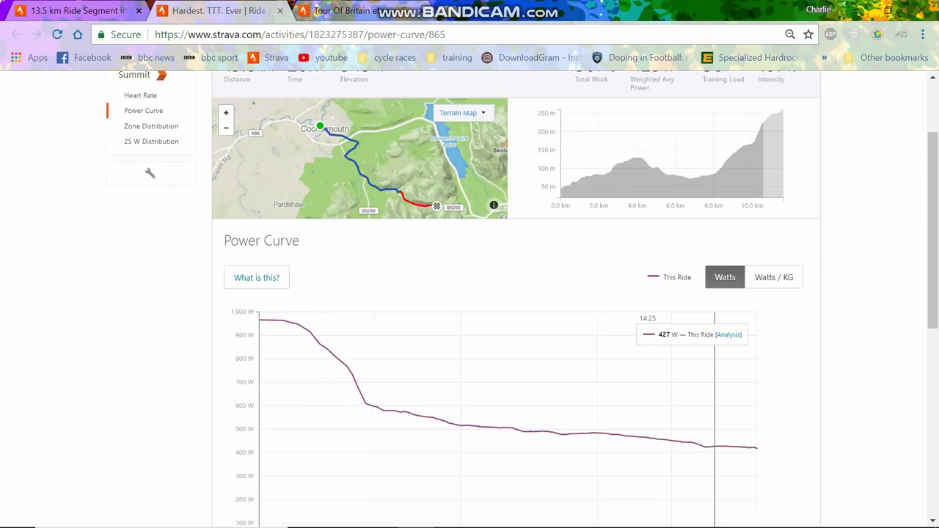
click(754, 400)
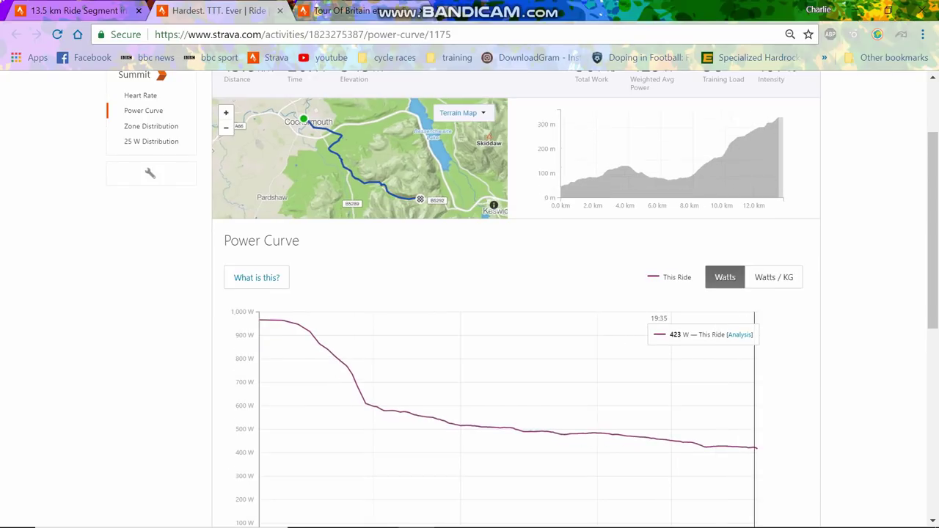
scroll(469, 293, up, 1)
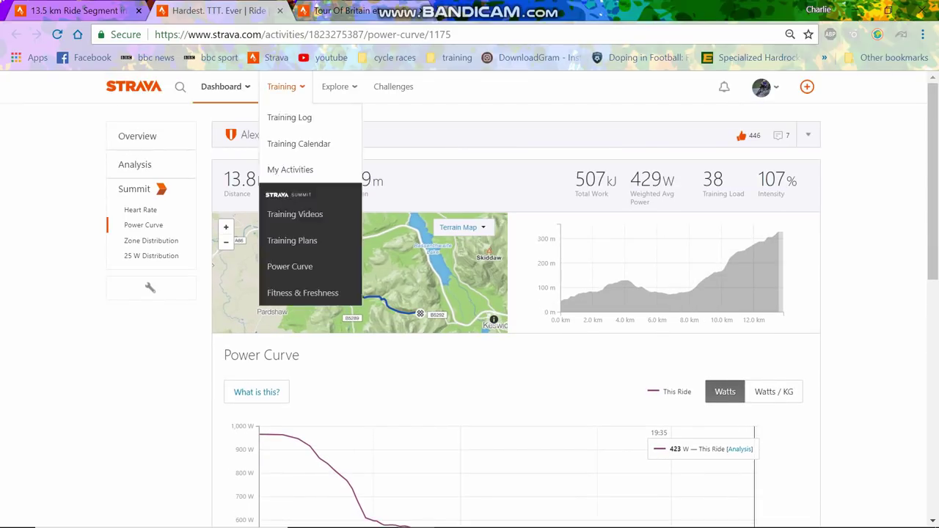
click(137, 136)
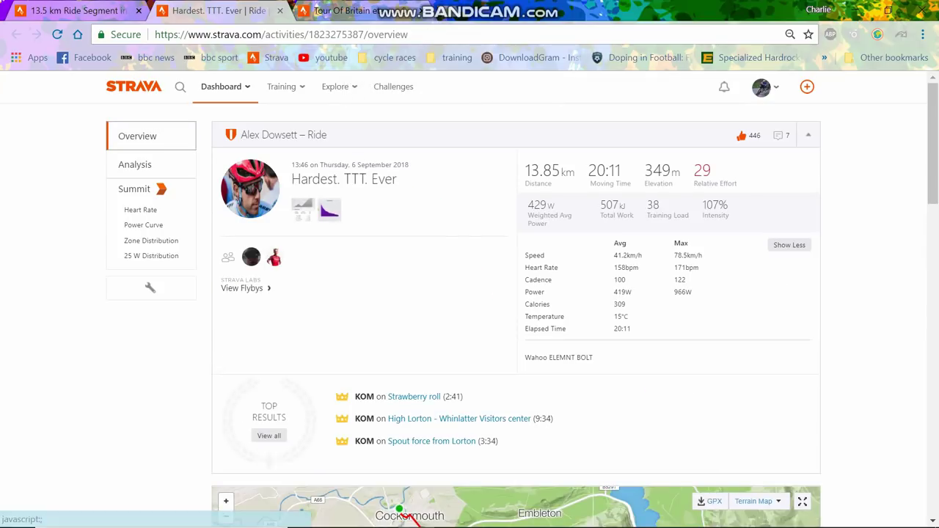
Step: Review the 13.5 km segment's overall leaderboard and open the second rank 15-area effort, timed 20:30, in a new tab
click(77, 10)
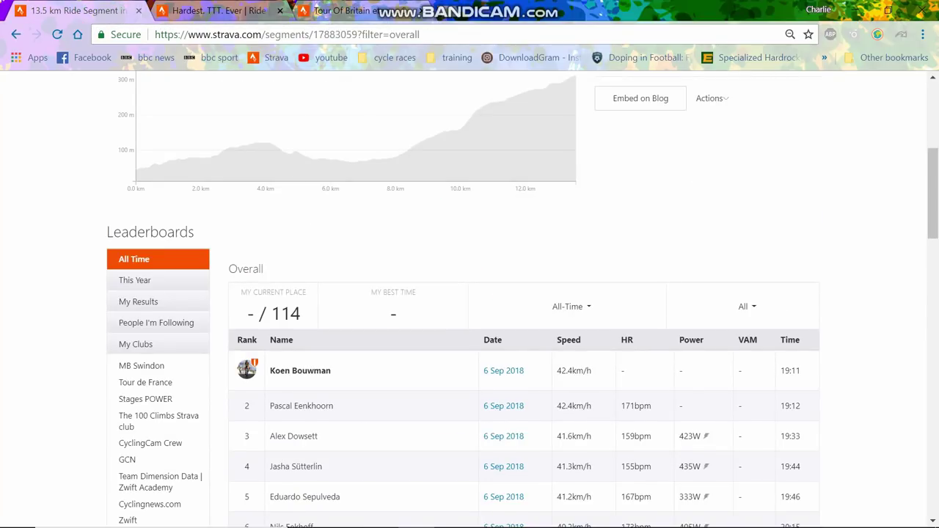
scroll(469, 293, down, 2)
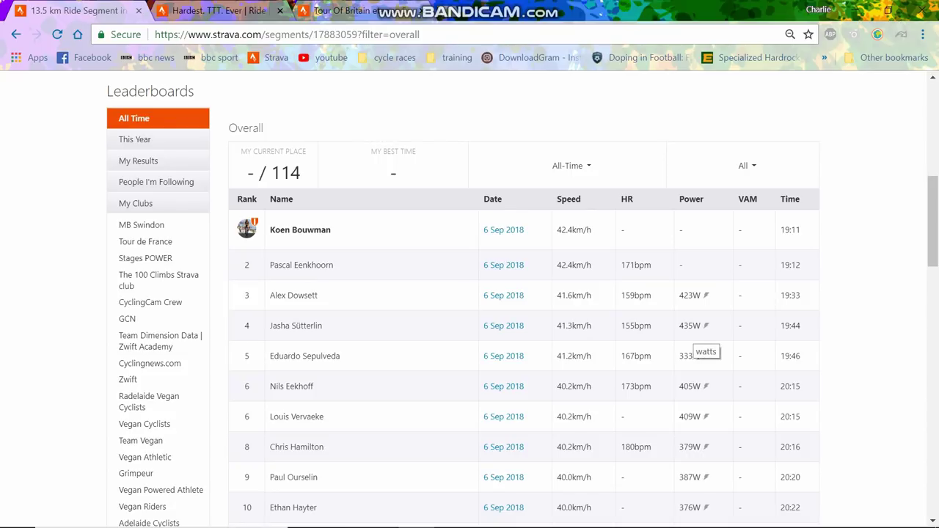
scroll(522, 304, down, 3)
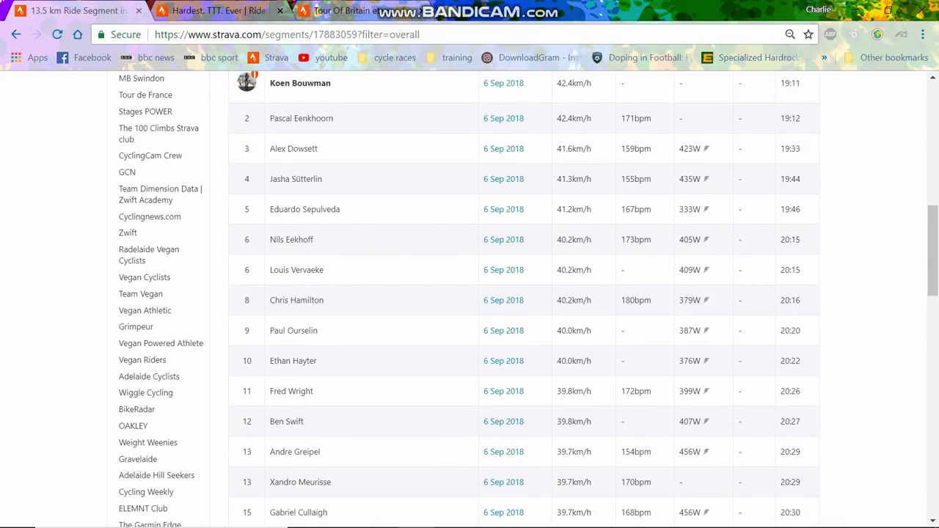
scroll(528, 299, down, 1)
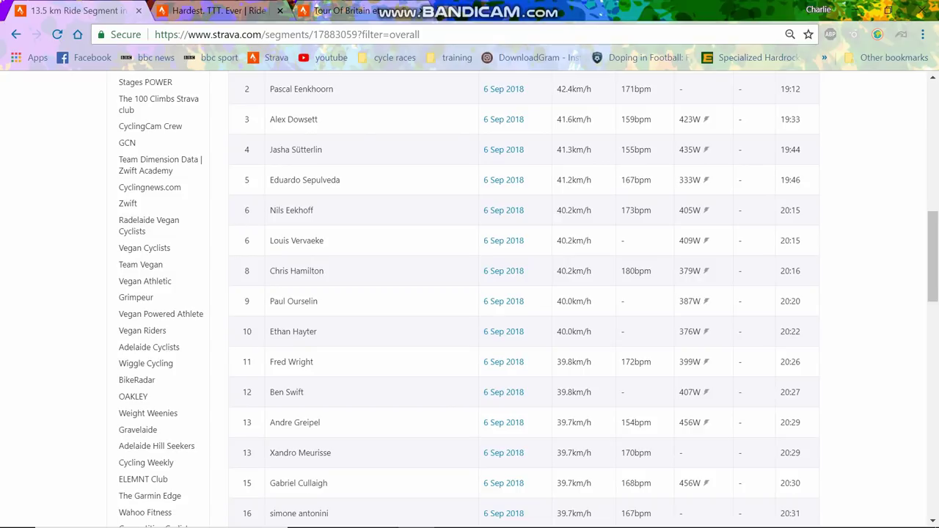
scroll(528, 299, down, 2)
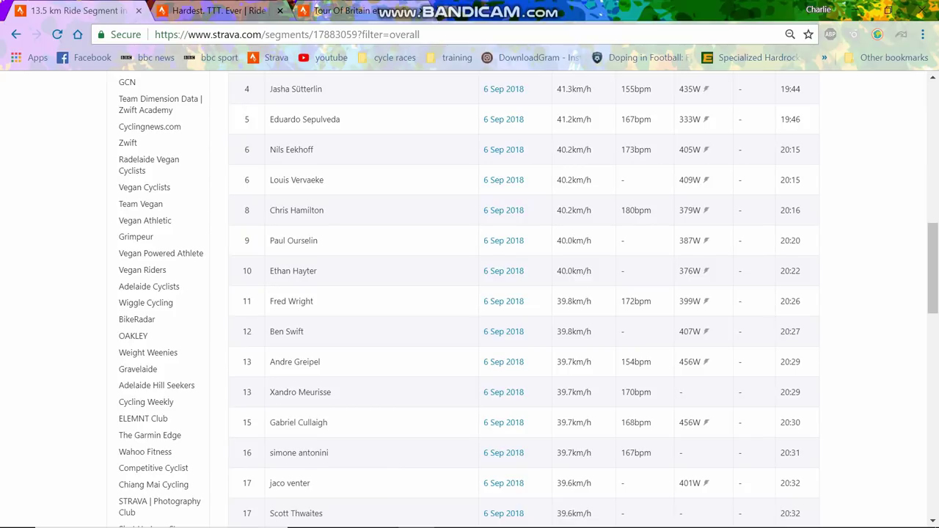
scroll(529, 300, down, 1)
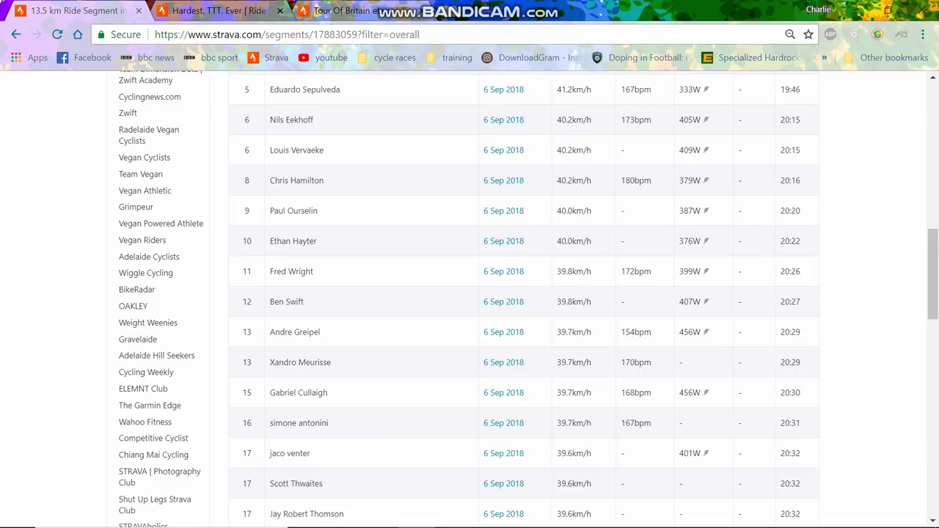
right_click(506, 393)
click(532, 399)
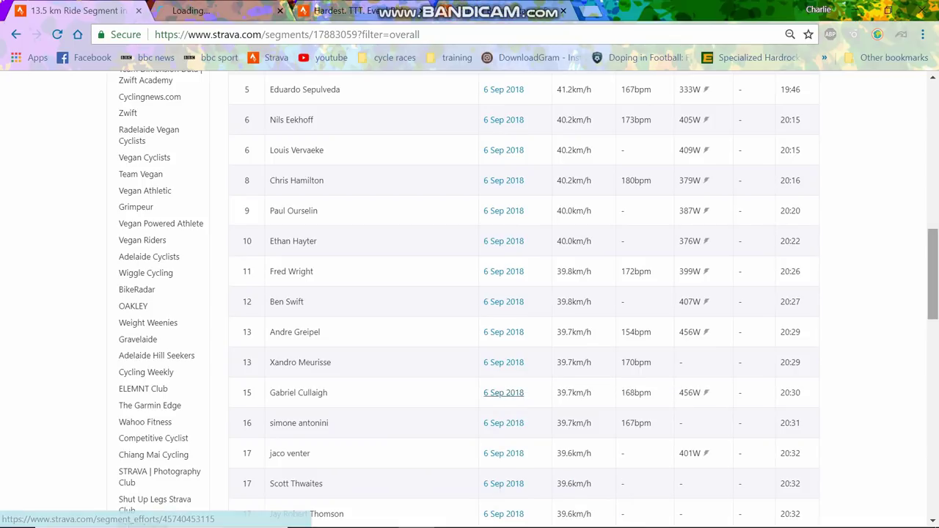
Step: Go to the "ToB TTT" ride and open the analysis of its ToB 2018 TT route effort
drag(933, 274, 932, 215)
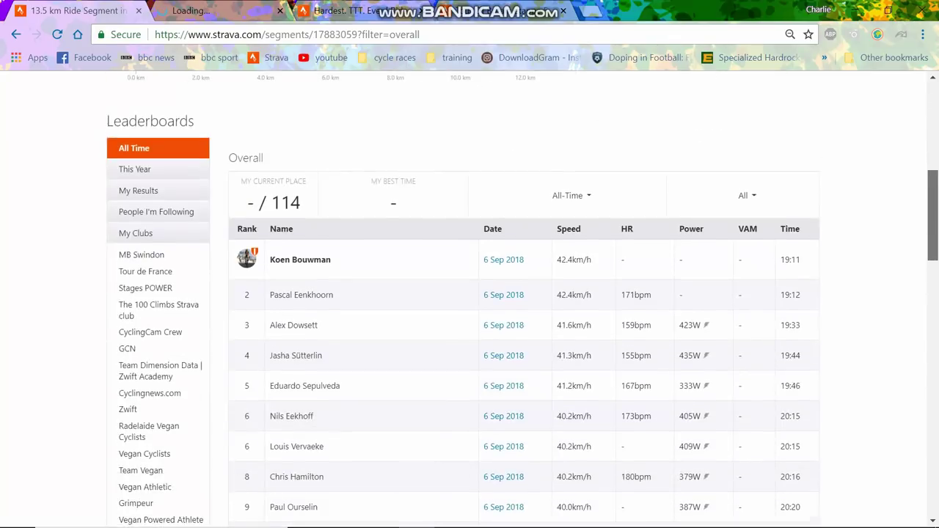
scroll(523, 299, down, 1)
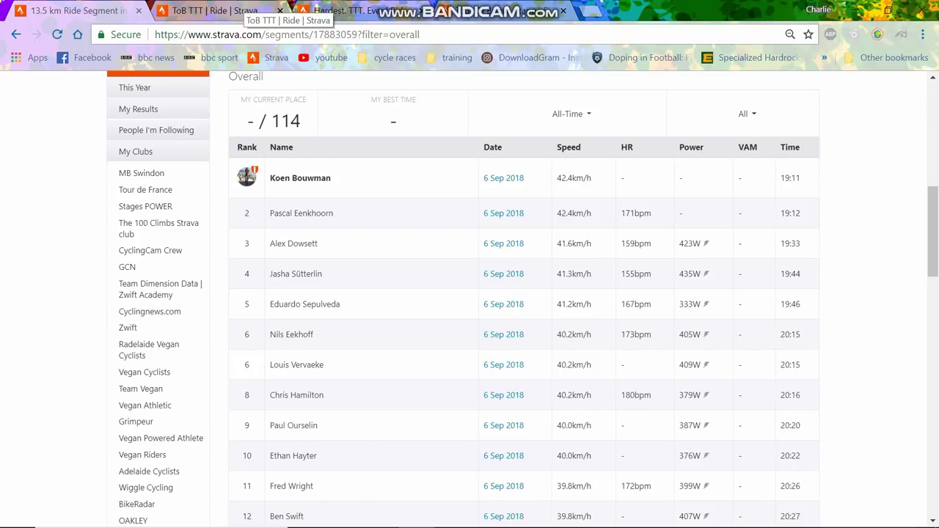
click(249, 10)
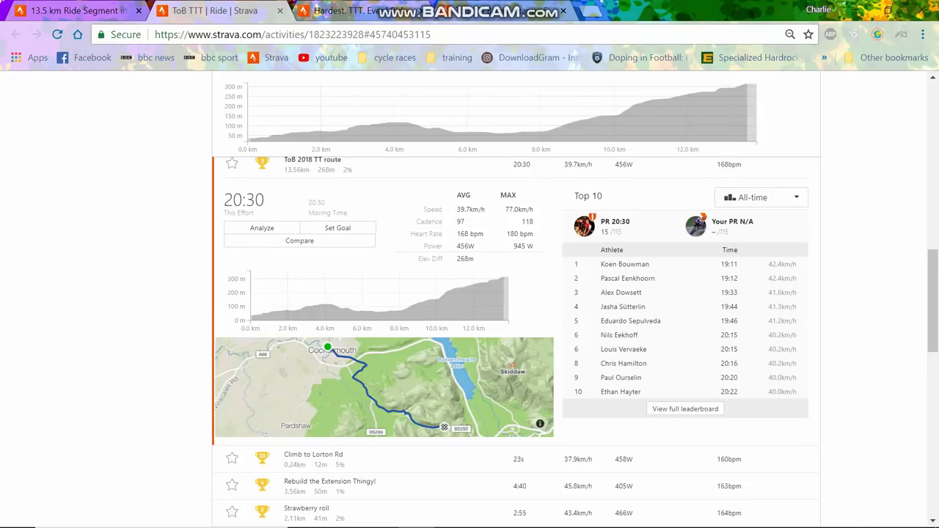
click(300, 240)
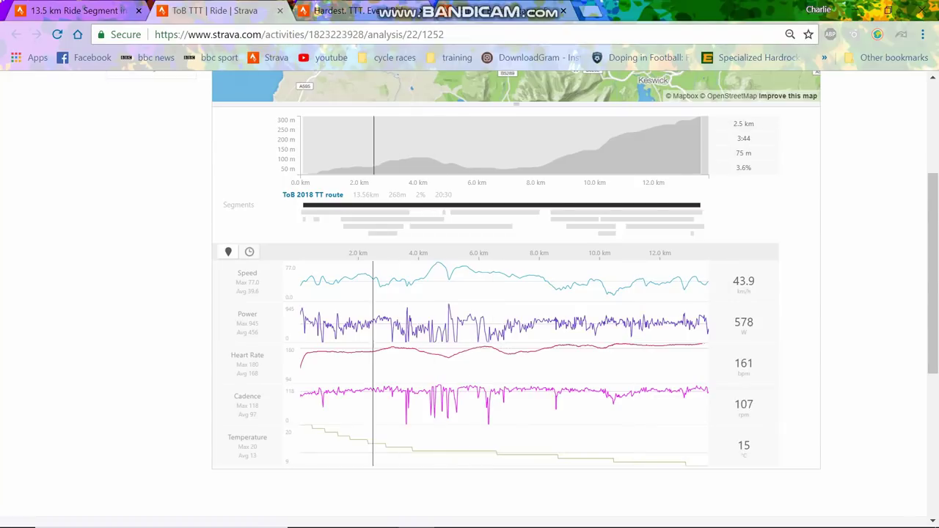
Step: Narrow the analysis to the short rise of about 0.5 km from the 2.6 km mark and examine its charts
drag(376, 353, 391, 353)
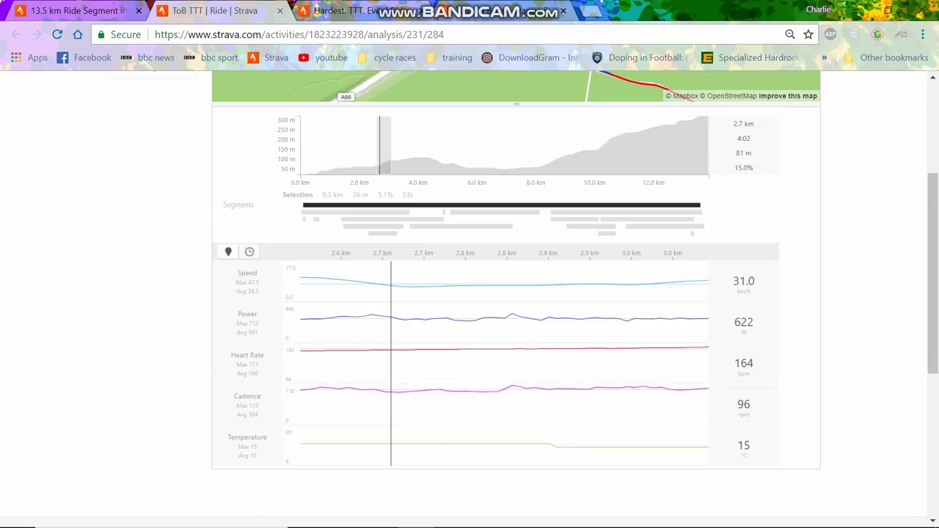
drag(933, 273, 933, 232)
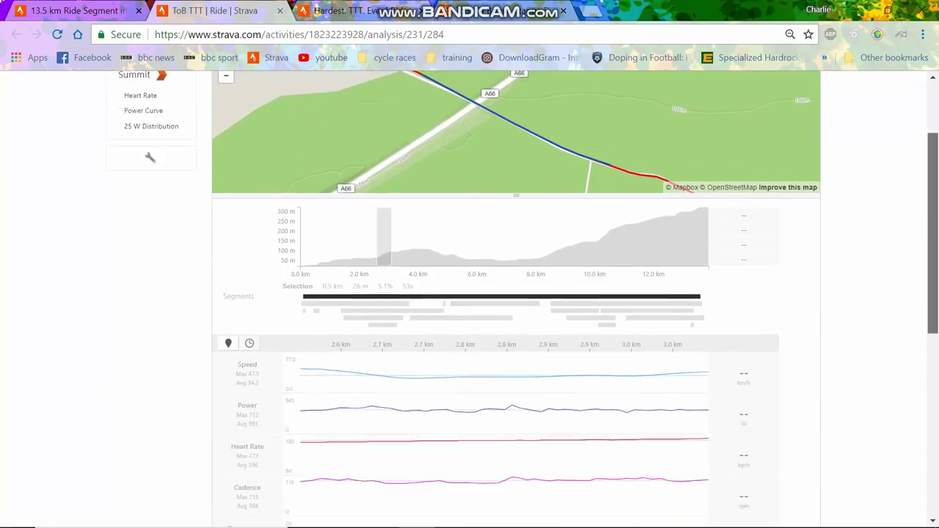
scroll(455, 330, down, 1)
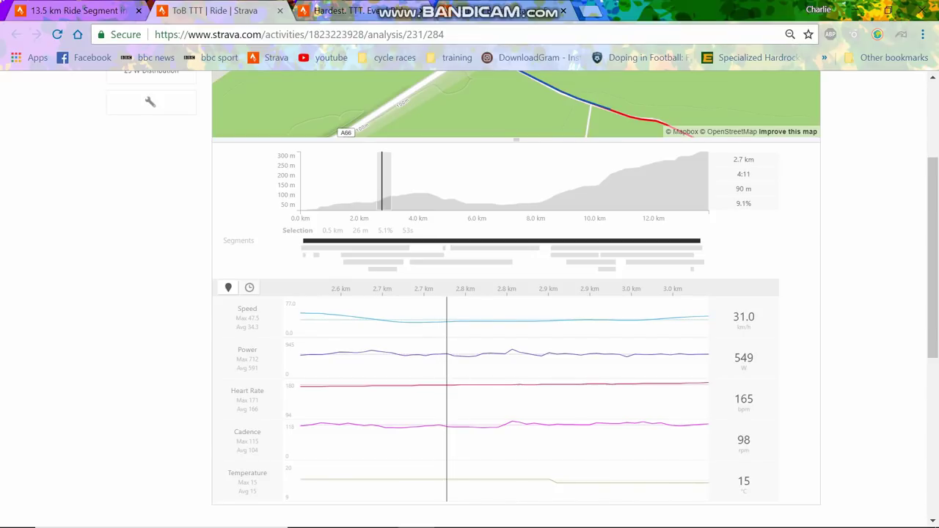
Step: Clear the selection and narrow the analysis to about 0.7 km from the 7.9 km mark, where the climb begins
click(447, 330)
drag(532, 330, 536, 330)
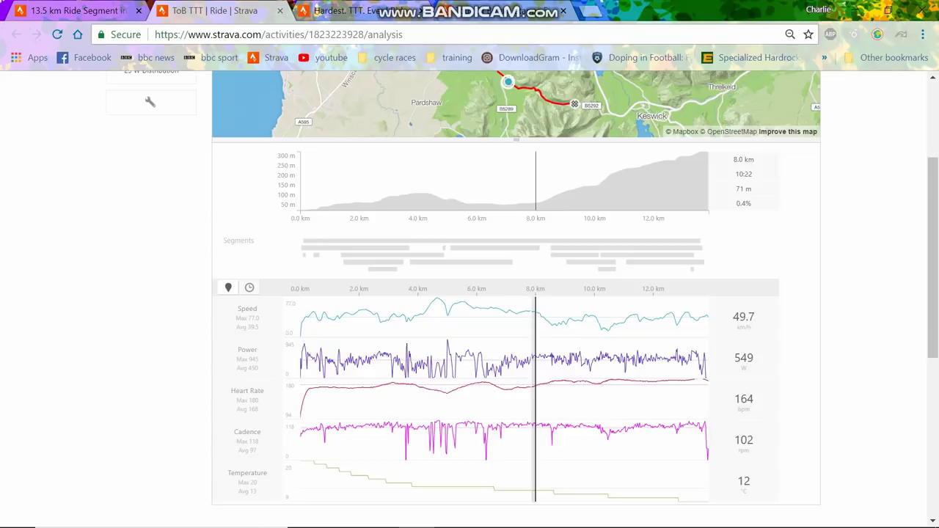
drag(534, 367, 555, 367)
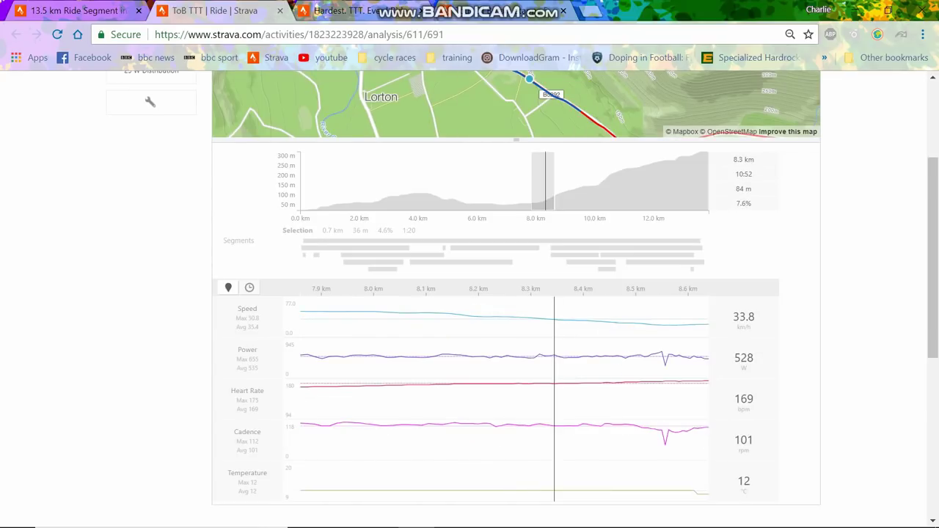
Step: Clear the selection and narrow the analysis to about 0.5 km from the 12.1 km mark on Whinlatter Pass
click(554, 367)
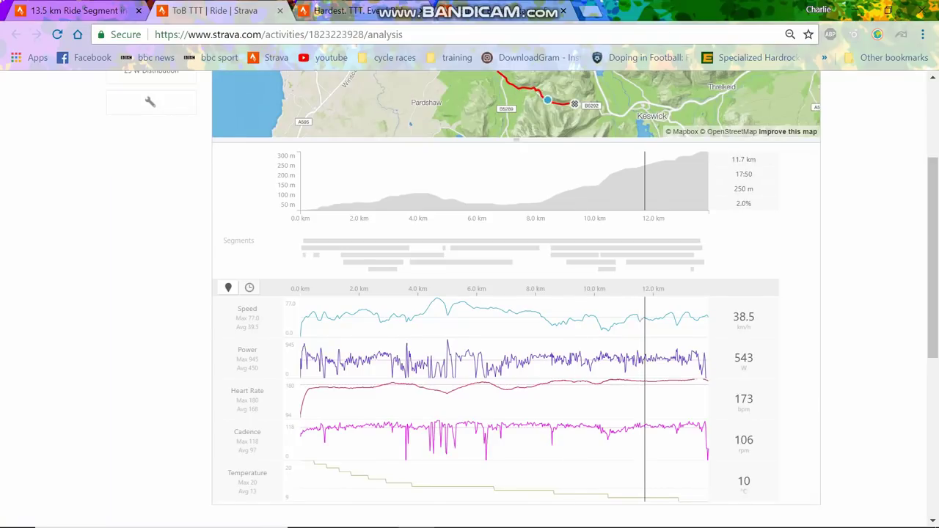
drag(656, 367, 672, 366)
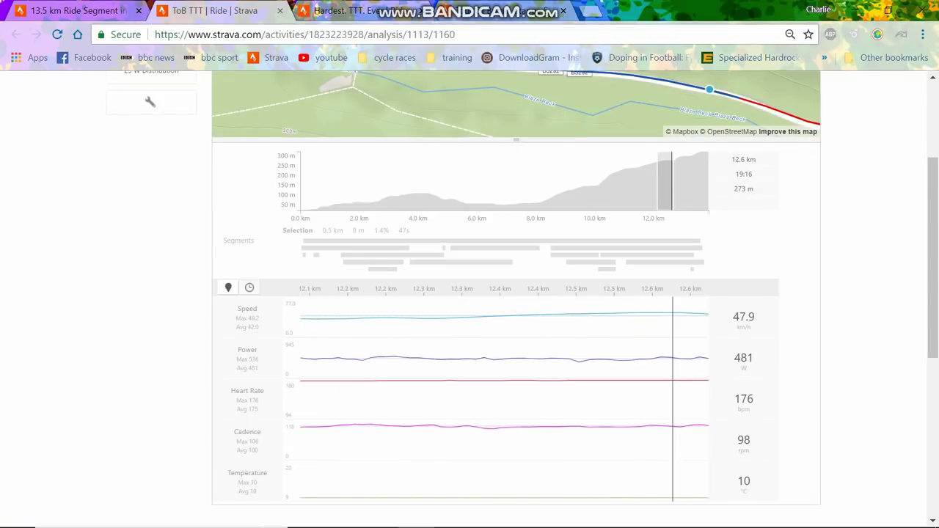
scroll(672, 367, up, 2)
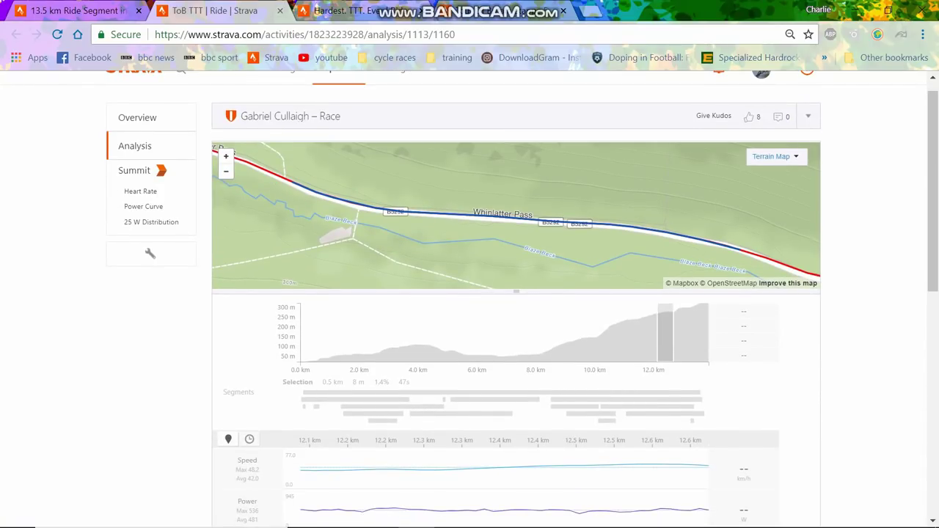
Step: Return to the 13.5 km segment's leaderboard and open the rank 4 effort in a new tab
click(73, 10)
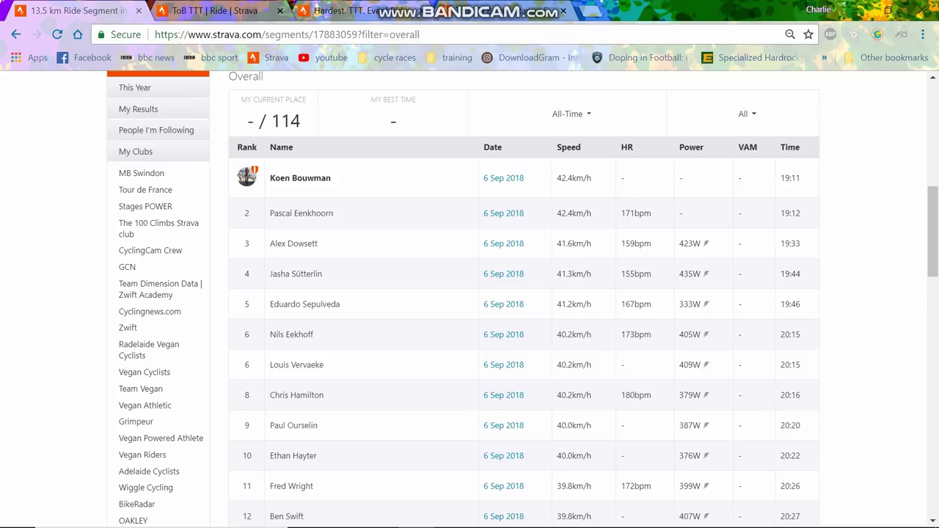
drag(630, 273, 651, 273)
click(651, 274)
right_click(507, 274)
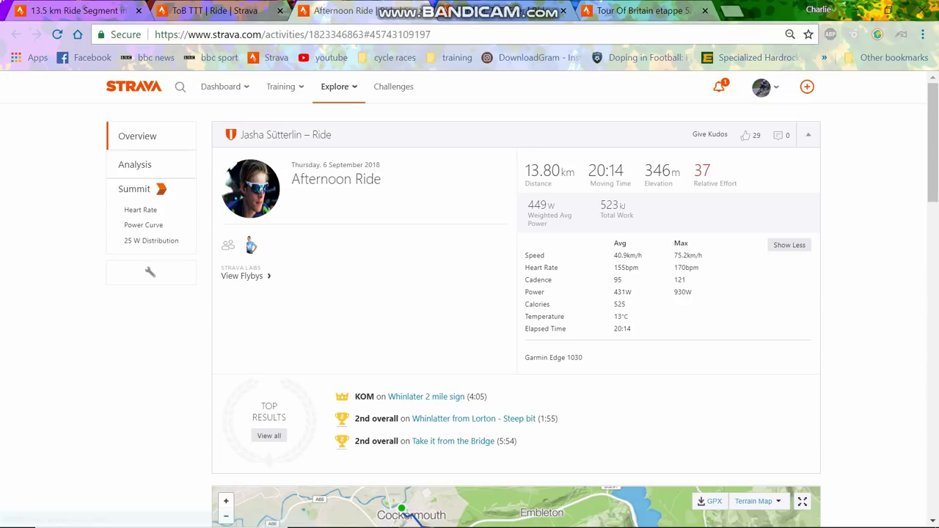
Step: Open the analysis of the "Afternoon Ride" and narrow it to about 0.7 km from the 11.0 km mark
click(135, 164)
drag(933, 165, 933, 265)
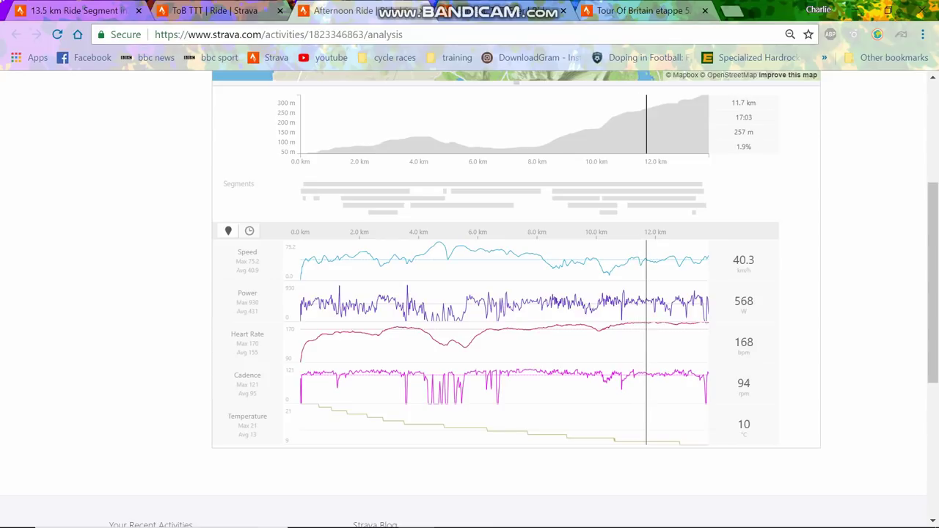
drag(625, 331, 644, 331)
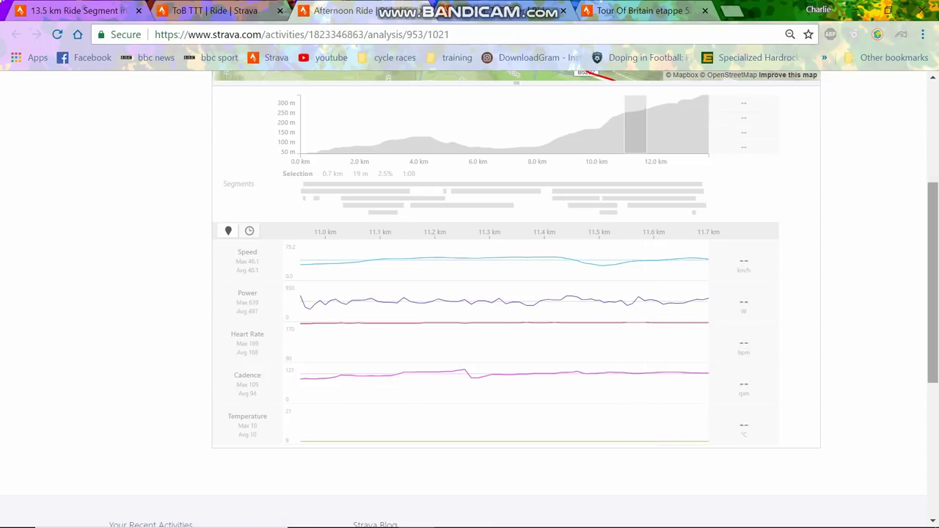
scroll(645, 330, up, 5)
scroll(587, 330, down, 3)
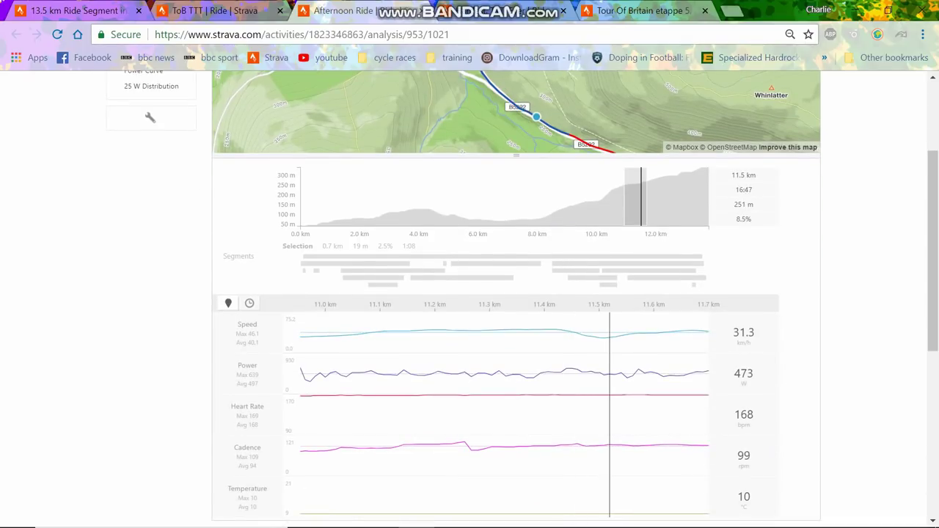
Step: Clear the selection and examine the "Take it from the Bridge" segment in the ride's analysis
click(612, 330)
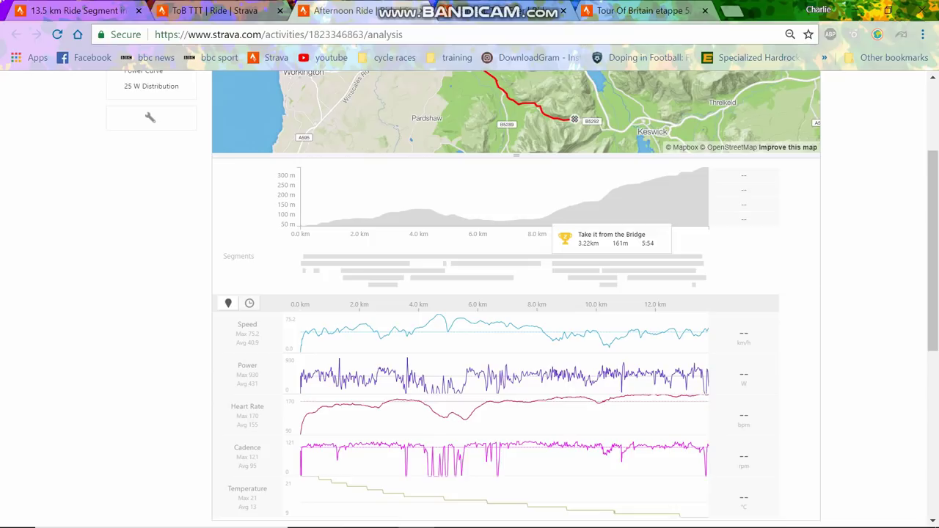
click(612, 271)
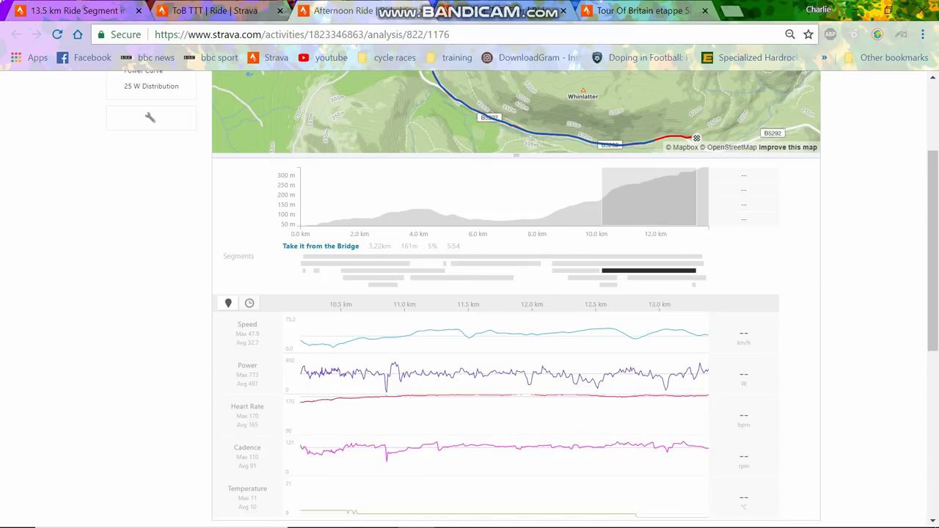
click(664, 277)
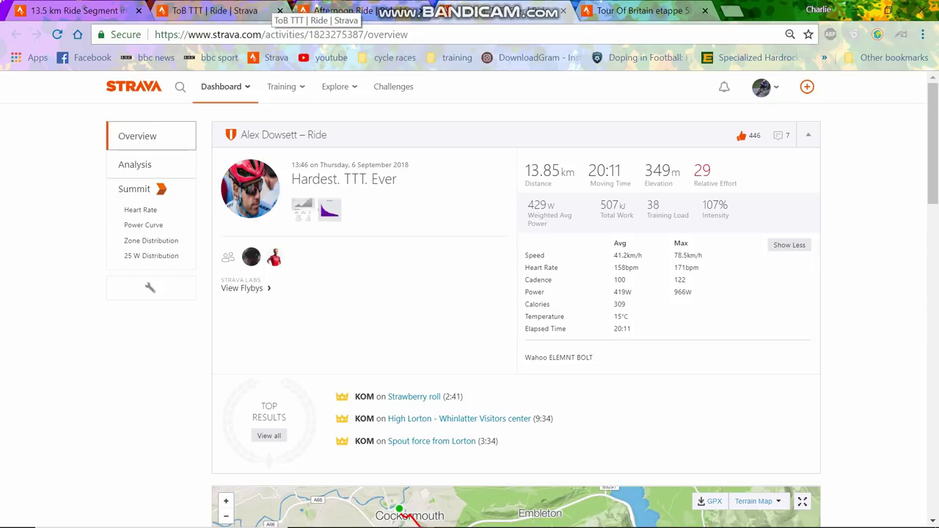
Step: Return to the 13.5 km segment's leaderboard and compare the riders' power, highlighting the first rank 13 rider's power figure
click(272, 10)
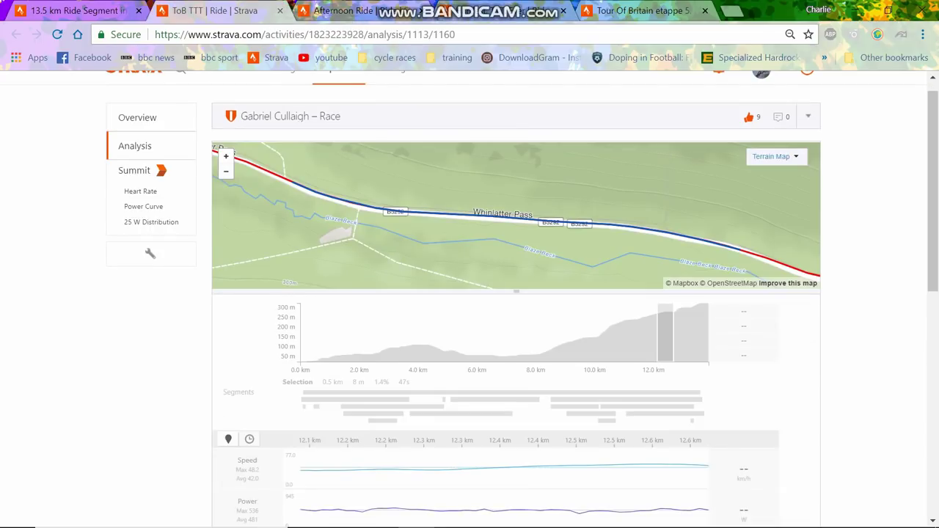
click(77, 10)
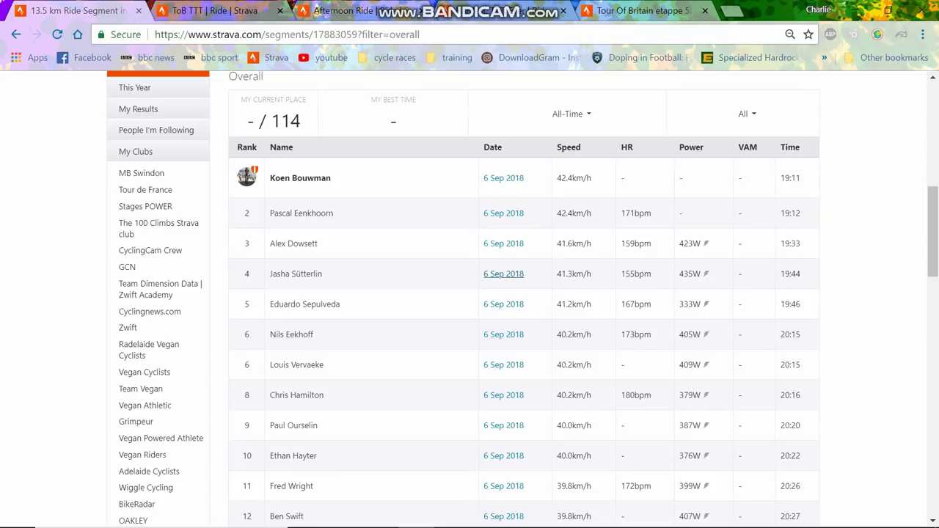
scroll(522, 297, down, 1)
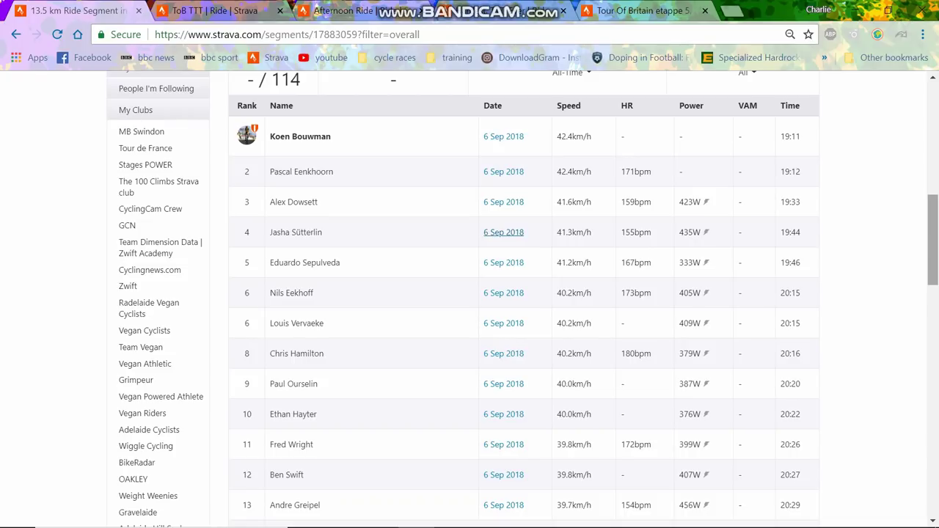
scroll(522, 297, down, 1)
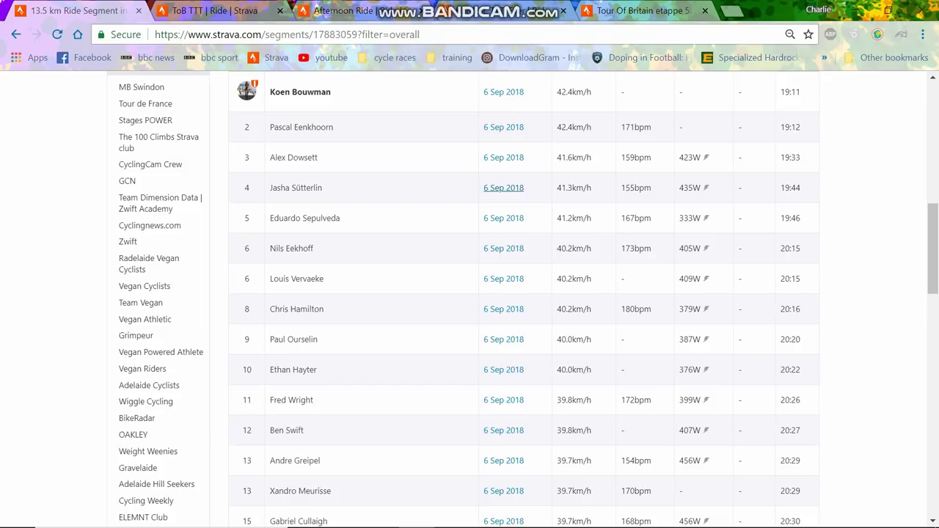
drag(702, 460, 688, 461)
scroll(523, 298, down, 2)
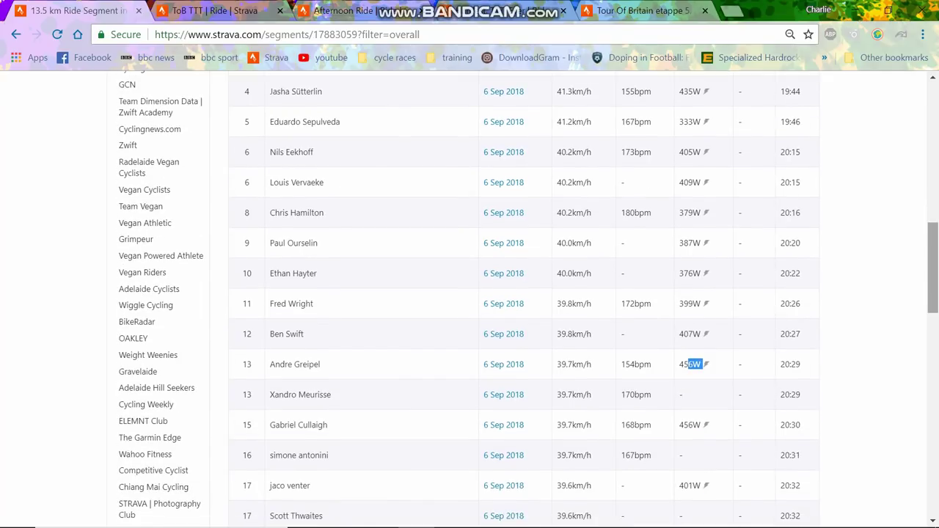